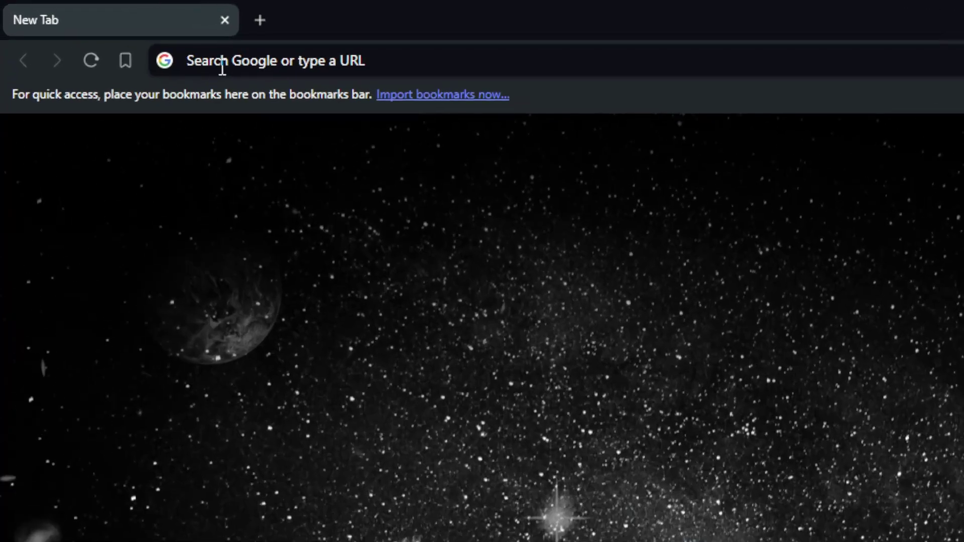
Open ecwid.com and go to the account login page.
{"action": "type", "text": "ecwid.com"}
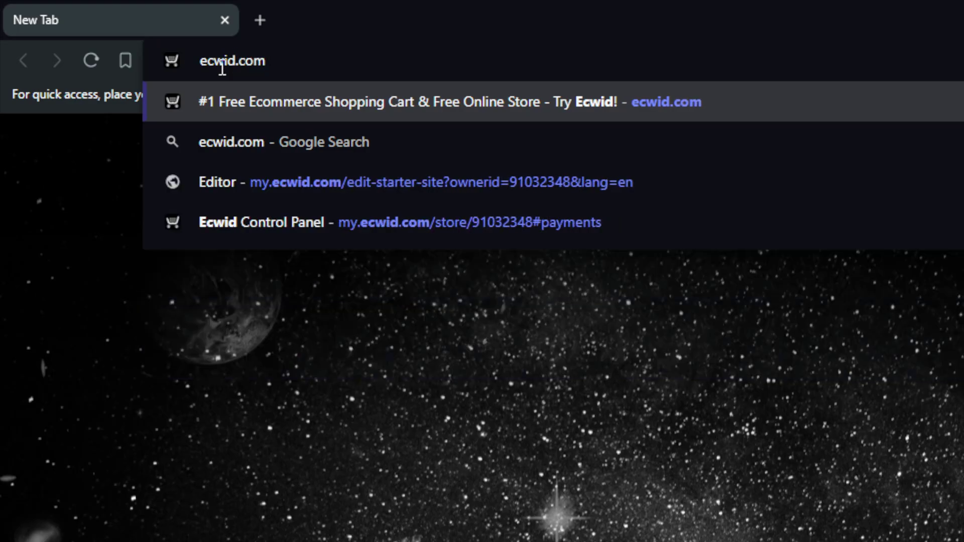
{"action": "key", "text": "Return"}
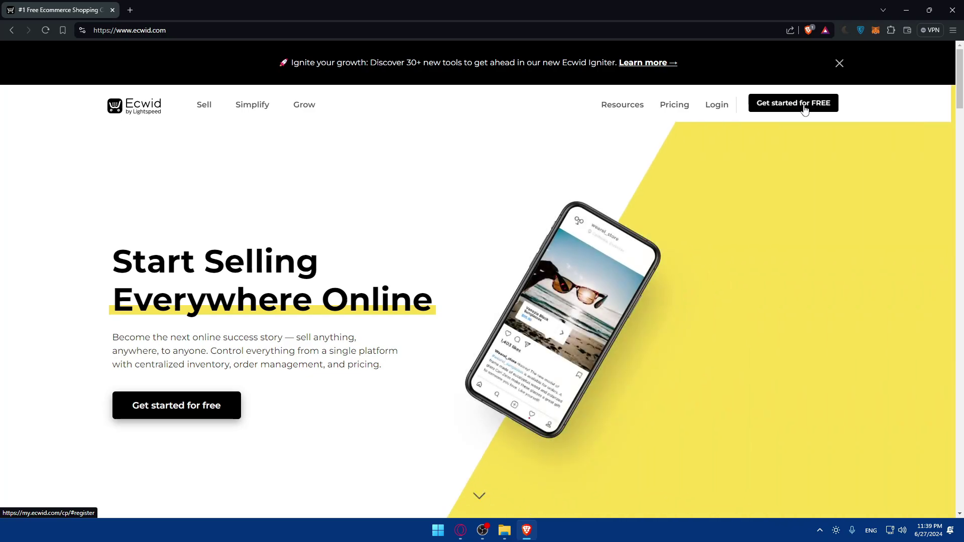
{"action": "left_click", "coordinate": [721, 111]}
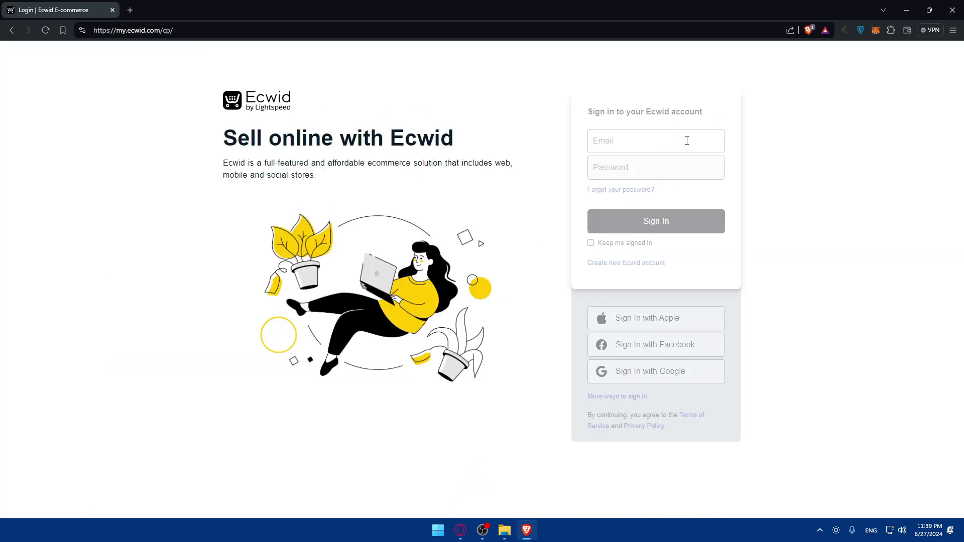
{"action": "left_click", "coordinate": [709, 151]}
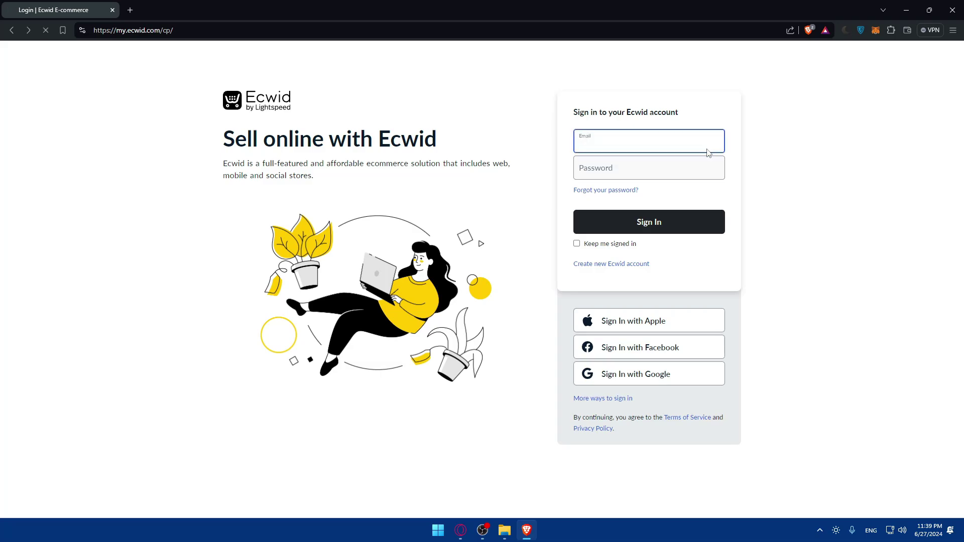
{"action": "key", "text": "alt+Left"}
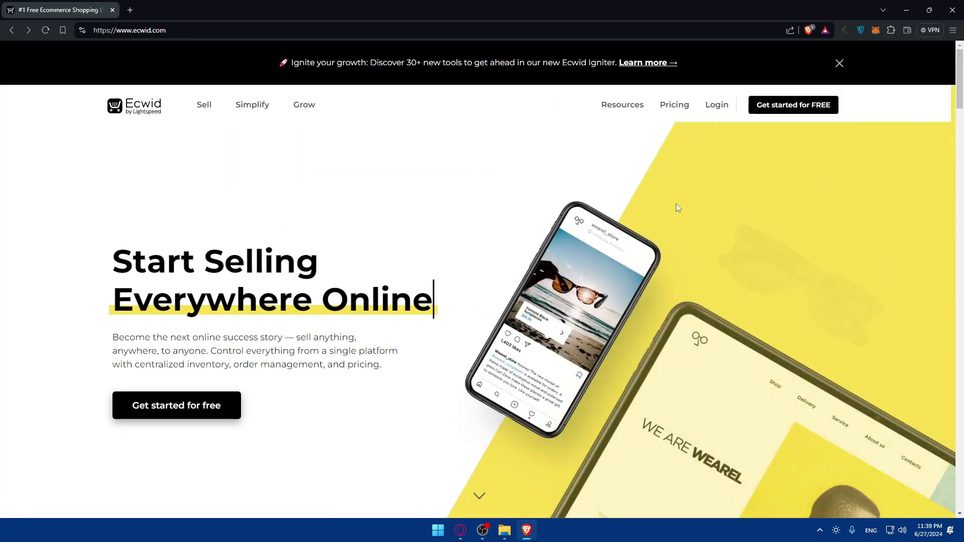
{"action": "left_click", "coordinate": [715, 106]}
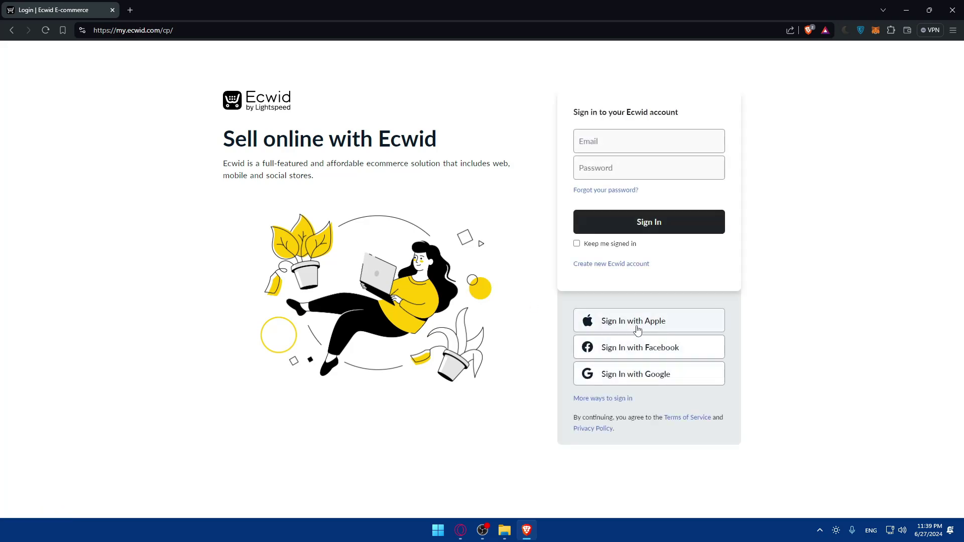
Sign in with an existing Google account and sign out of that store's control panel.
{"action": "left_click", "coordinate": [661, 373]}
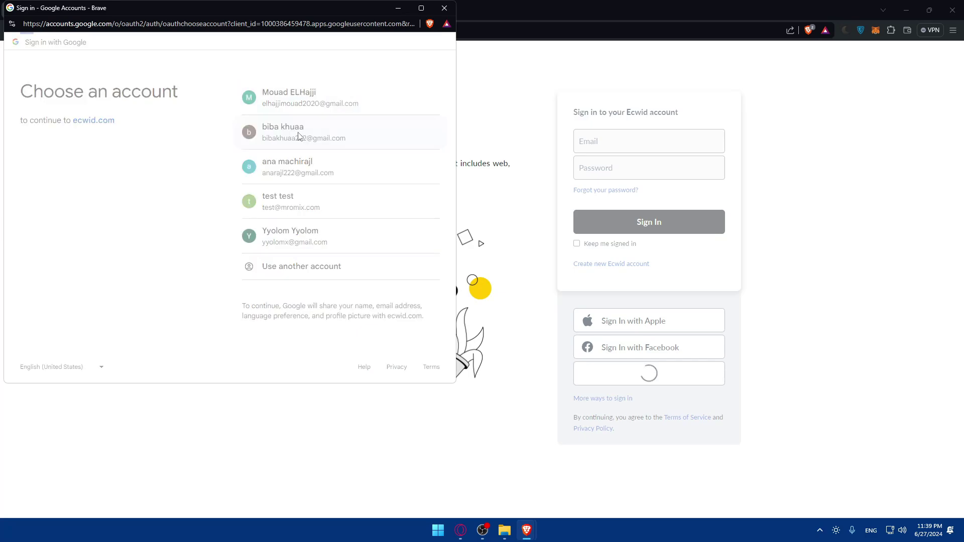
{"action": "left_click", "coordinate": [296, 133]}
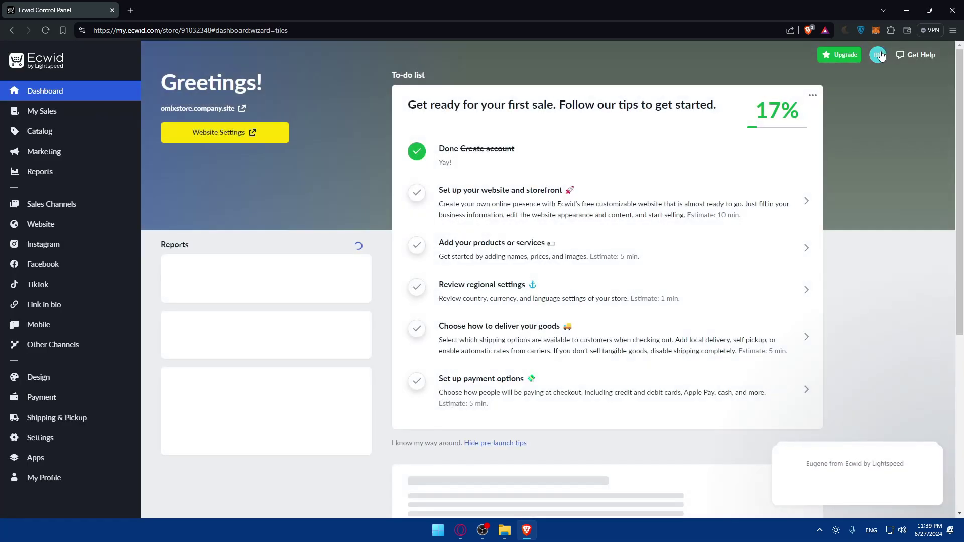
{"action": "left_click", "coordinate": [878, 55]}
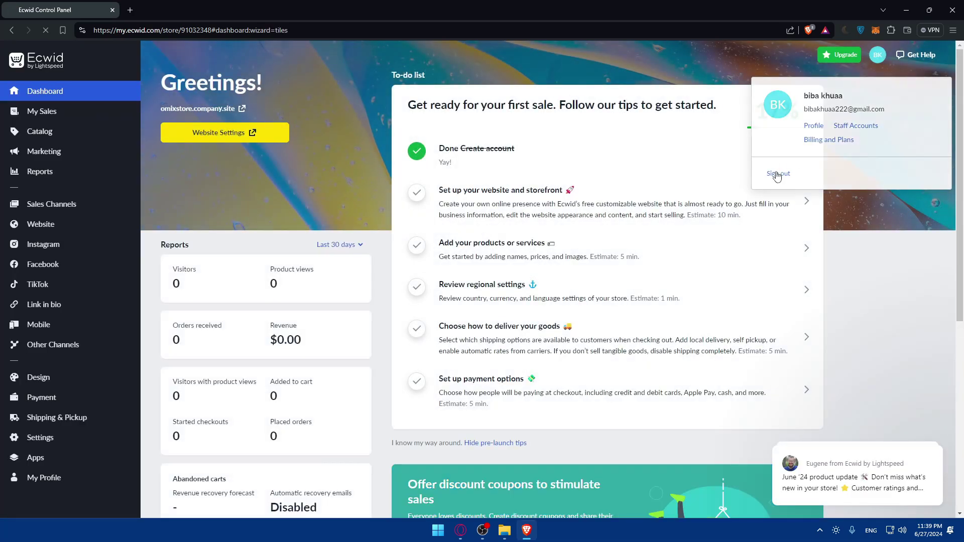
{"action": "left_click", "coordinate": [776, 175]}
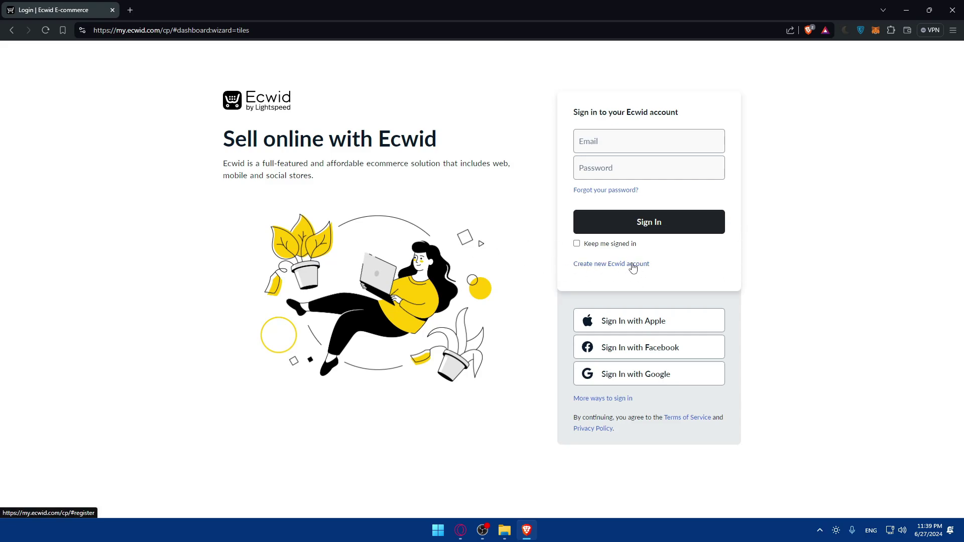
Create a new Ecwid account by signing up with a different Google account and consenting to share its details.
{"action": "left_click", "coordinate": [598, 264]}
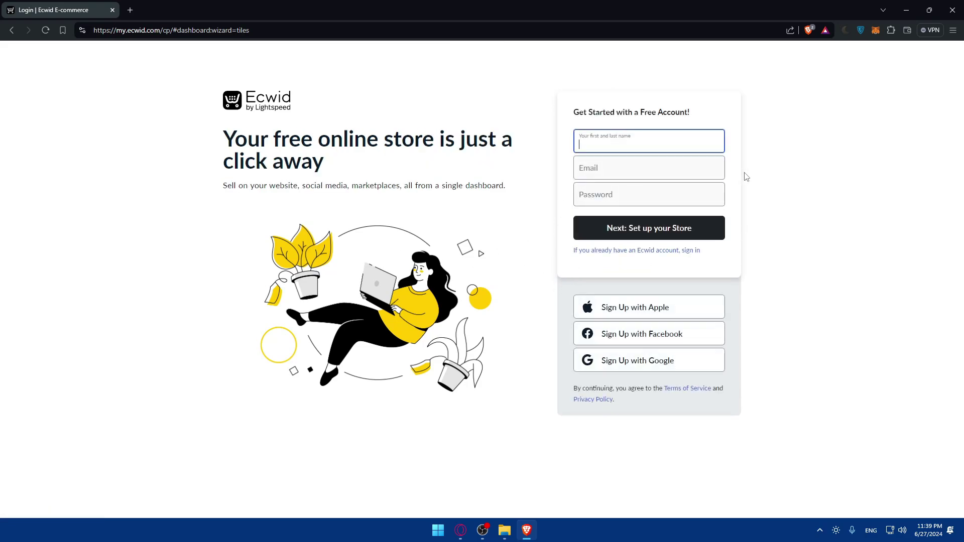
{"action": "left_click", "coordinate": [834, 178]}
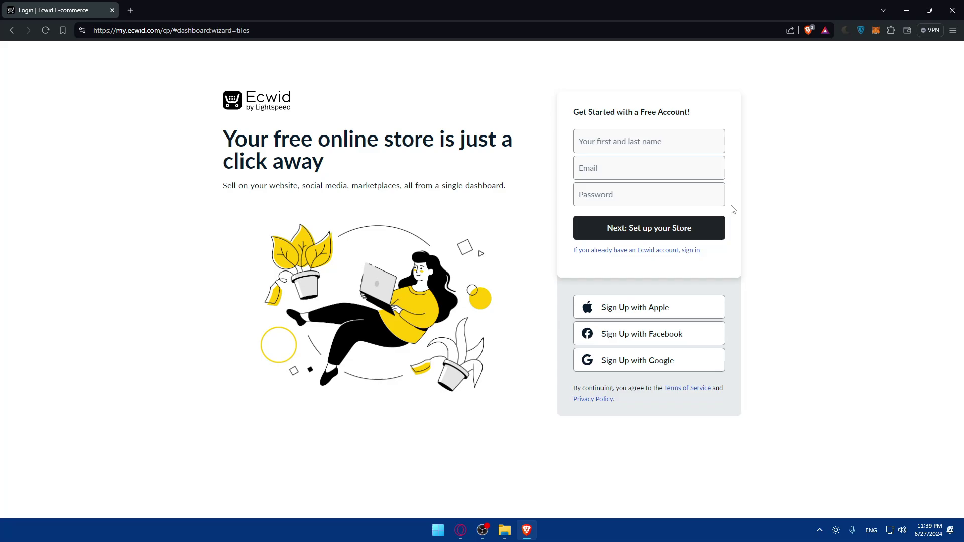
{"action": "left_click", "coordinate": [666, 360]}
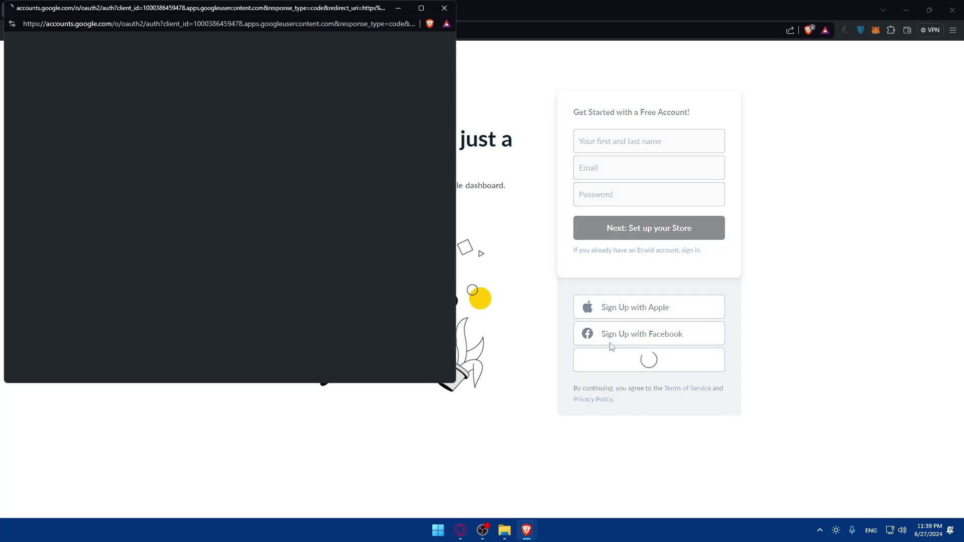
{"action": "left_click", "coordinate": [295, 171]}
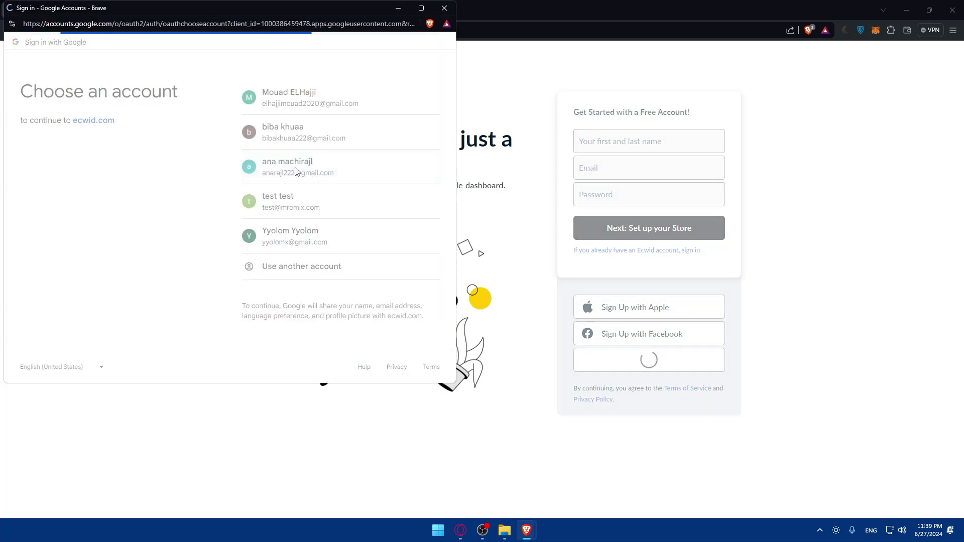
{"action": "left_click_drag", "start_coordinate": [232, 84], "coordinate": [336, 90]}
{"action": "left_click", "coordinate": [336, 91]}
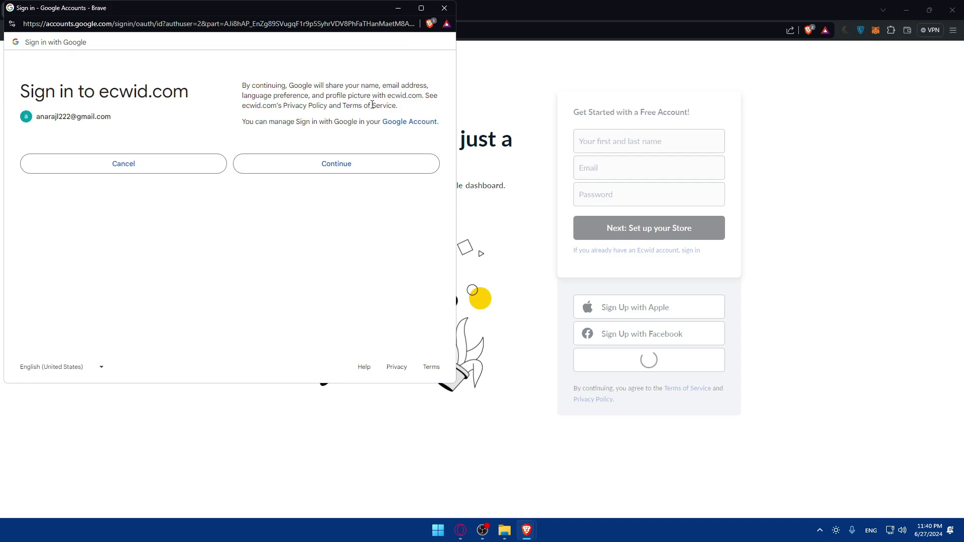
{"action": "left_click", "coordinate": [320, 163]}
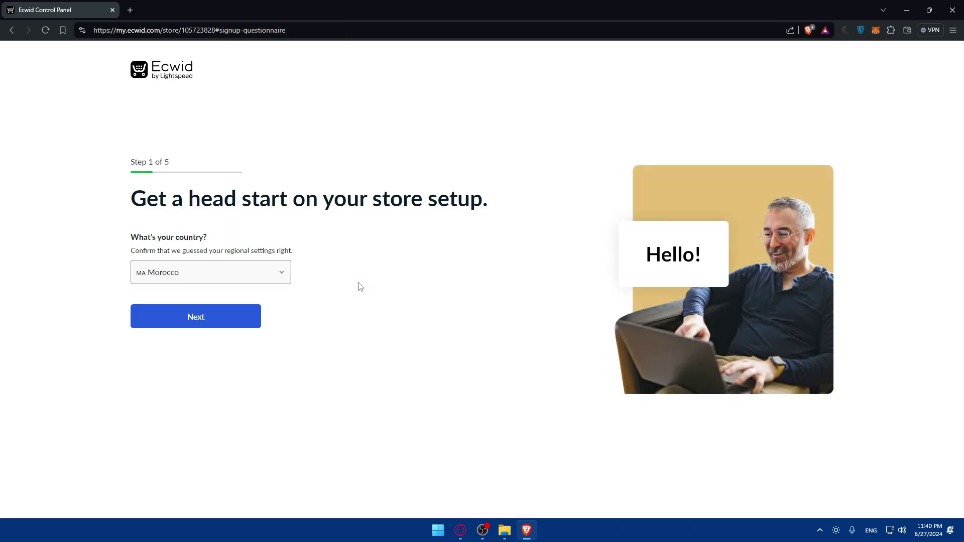
Confirm Morocco as the store's country and continue to the product type question.
{"action": "left_click_drag", "start_coordinate": [125, 161], "coordinate": [273, 163]}
{"action": "left_click", "coordinate": [271, 162]}
{"action": "left_click_drag", "start_coordinate": [129, 197], "coordinate": [390, 191]}
{"action": "left_click", "coordinate": [390, 190]}
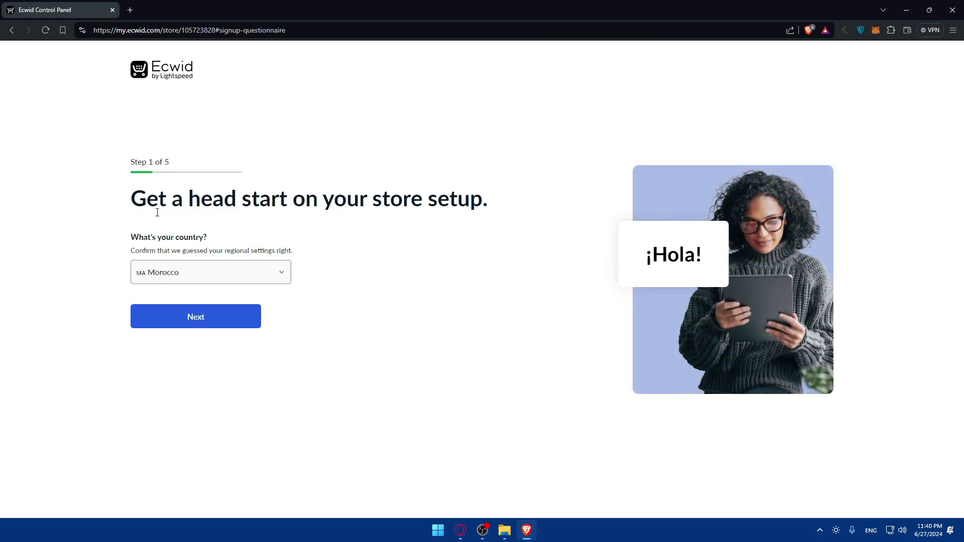
{"action": "left_click", "coordinate": [181, 324]}
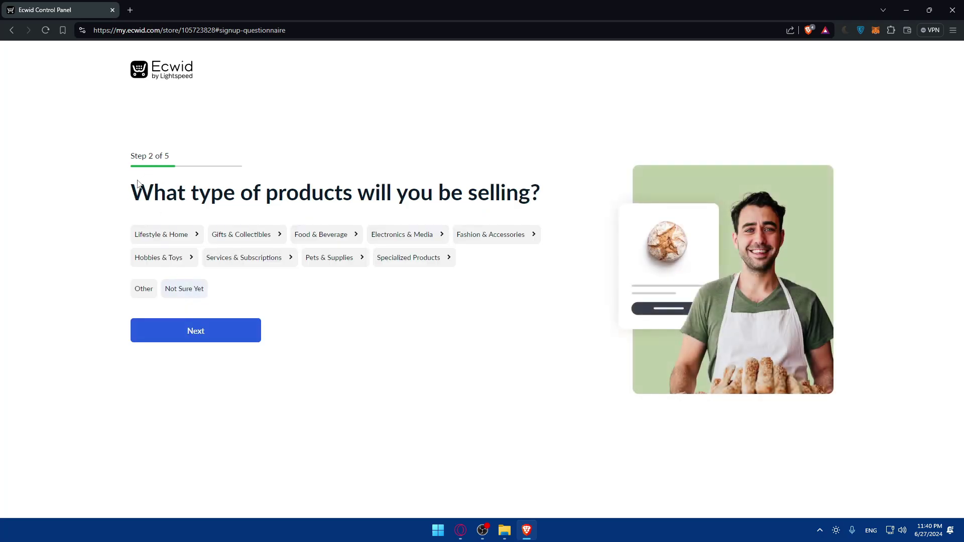
Look through the product type categories, such as Pets & Supplies and Specialized Products, and their subcategories.
{"action": "left_click_drag", "start_coordinate": [142, 192], "coordinate": [545, 202]}
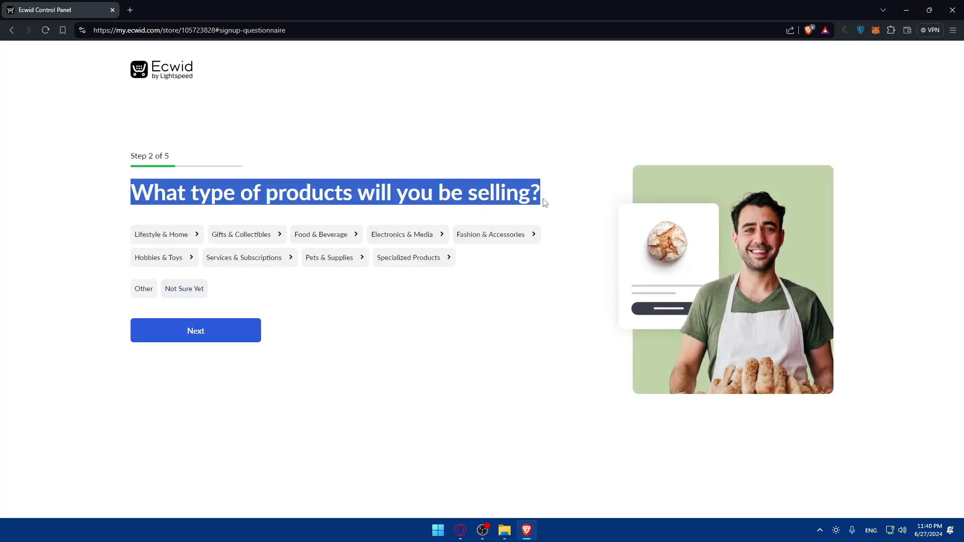
{"action": "left_click", "coordinate": [544, 203]}
{"action": "left_click", "coordinate": [169, 292]}
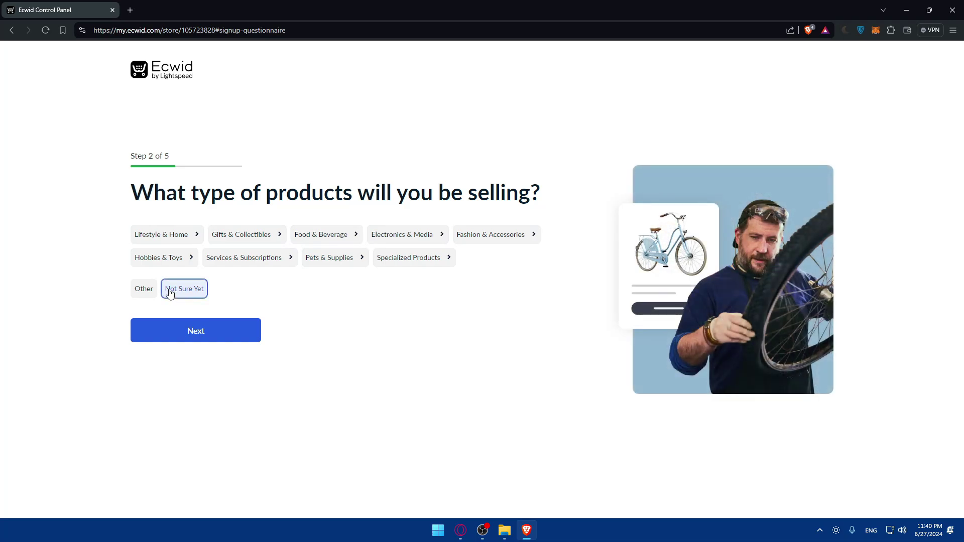
{"action": "left_click", "coordinate": [160, 244]}
{"action": "left_click", "coordinate": [325, 220]}
{"action": "left_click", "coordinate": [316, 243]}
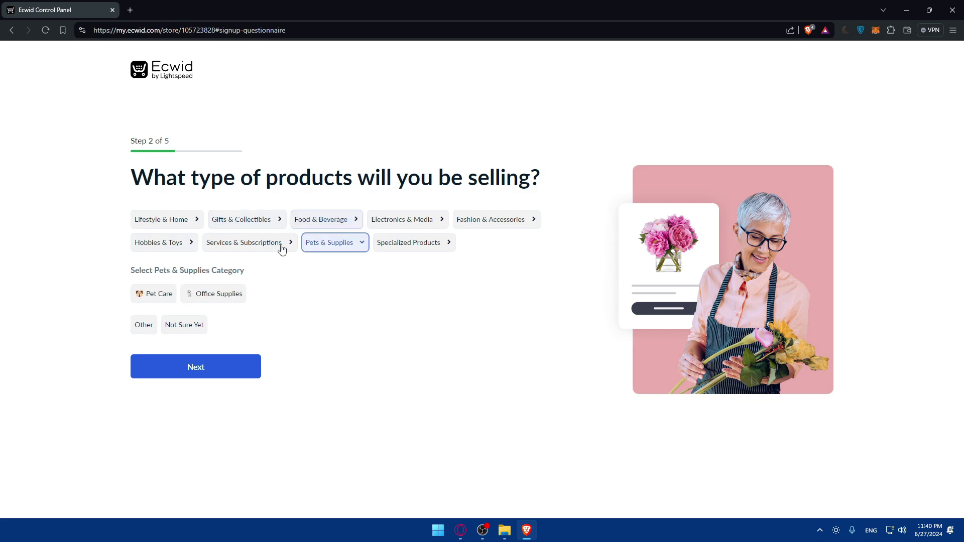
{"action": "left_click", "coordinate": [281, 246]}
{"action": "left_click", "coordinate": [406, 221]}
{"action": "left_click", "coordinate": [412, 243]}
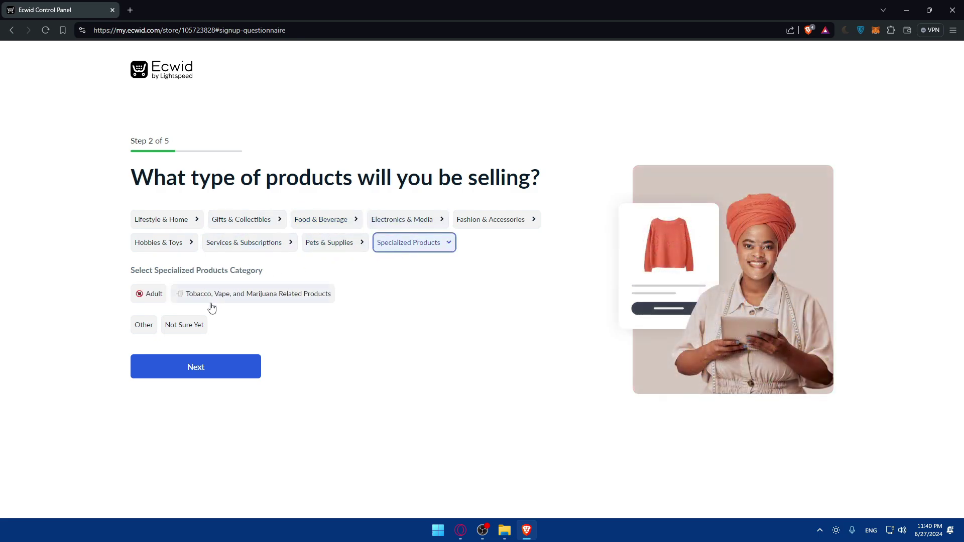
Answer the product type question with Not Sure Yet and continue to the website question.
{"action": "left_click", "coordinate": [184, 325]}
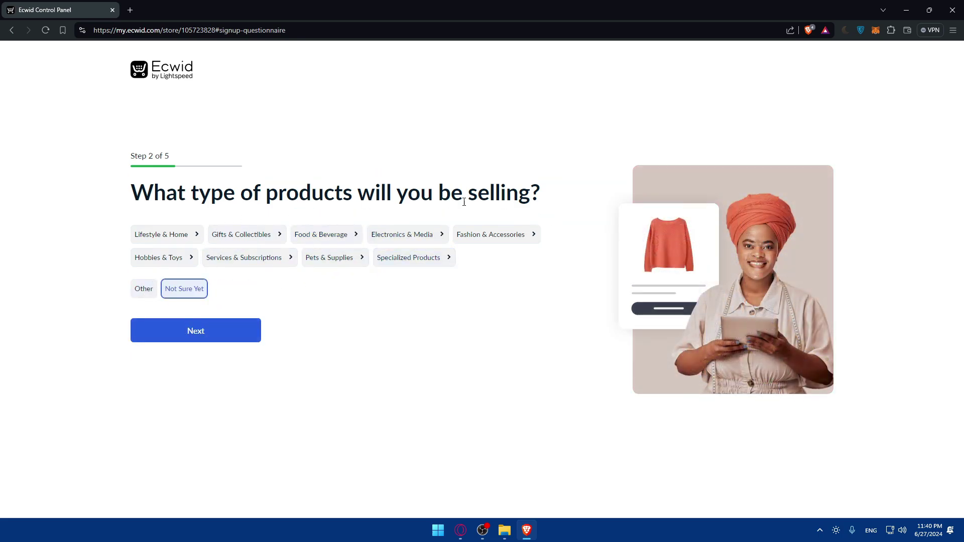
{"action": "left_click", "coordinate": [139, 293]}
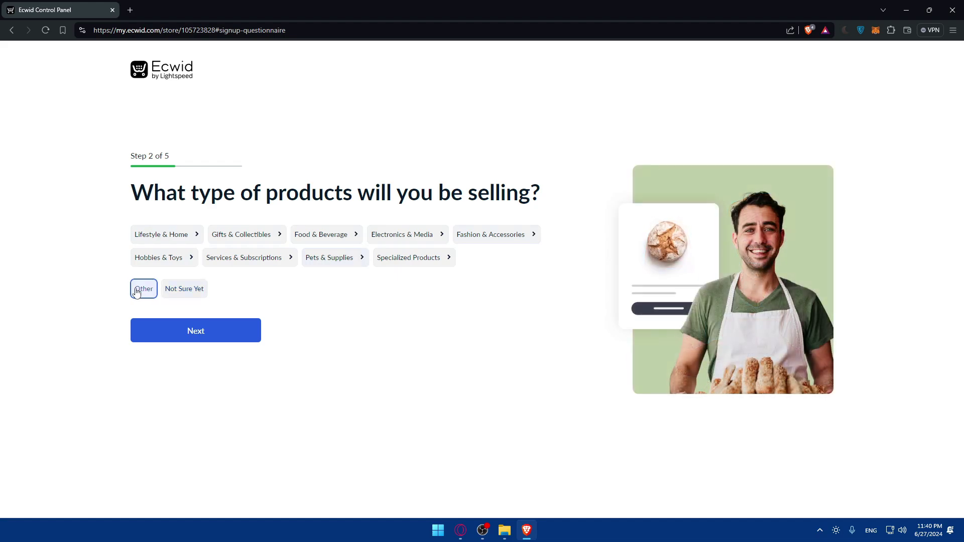
{"action": "left_click", "coordinate": [196, 293]}
{"action": "left_click", "coordinate": [197, 329]}
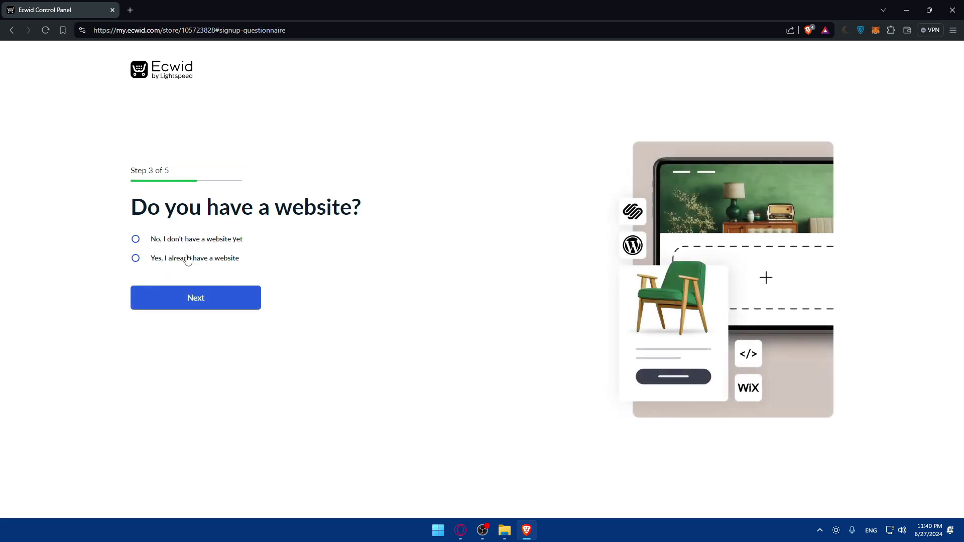
Try answering that a website already exists, choosing Other and I'm not sure as its platform.
{"action": "left_click_drag", "start_coordinate": [125, 216], "coordinate": [422, 206]}
{"action": "left_click", "coordinate": [422, 205]}
{"action": "left_click", "coordinate": [199, 258]}
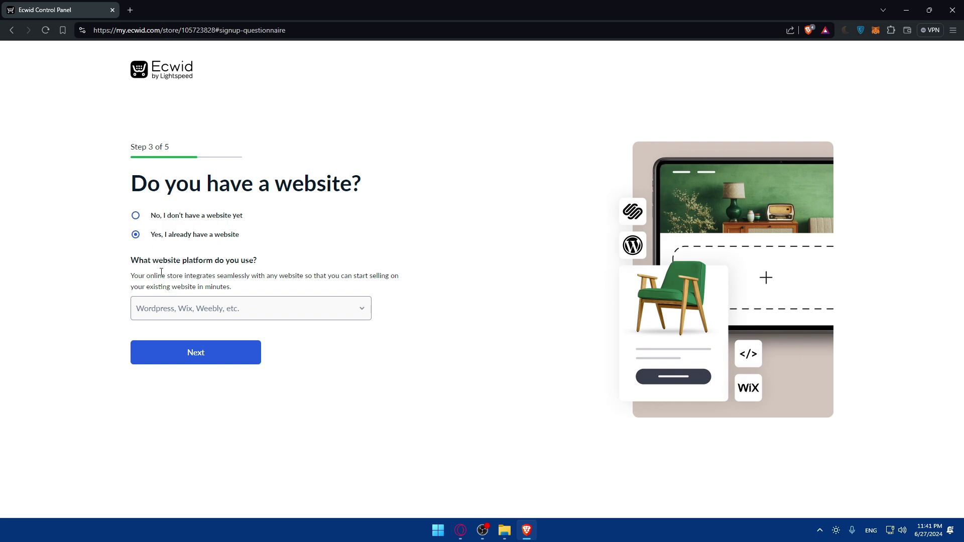
{"action": "left_click", "coordinate": [196, 307]}
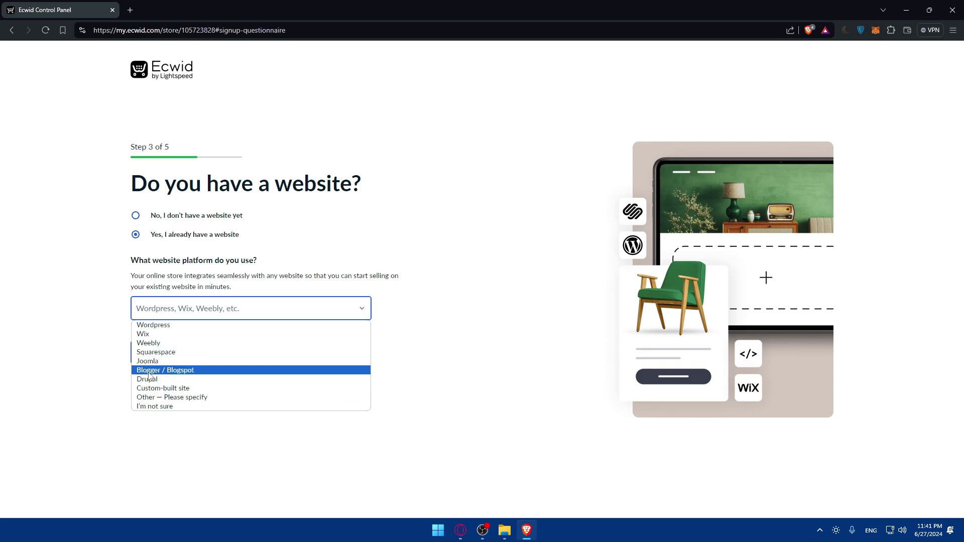
{"action": "left_click", "coordinate": [190, 397]}
{"action": "left_click", "coordinate": [183, 340]}
{"action": "left_click", "coordinate": [205, 290]}
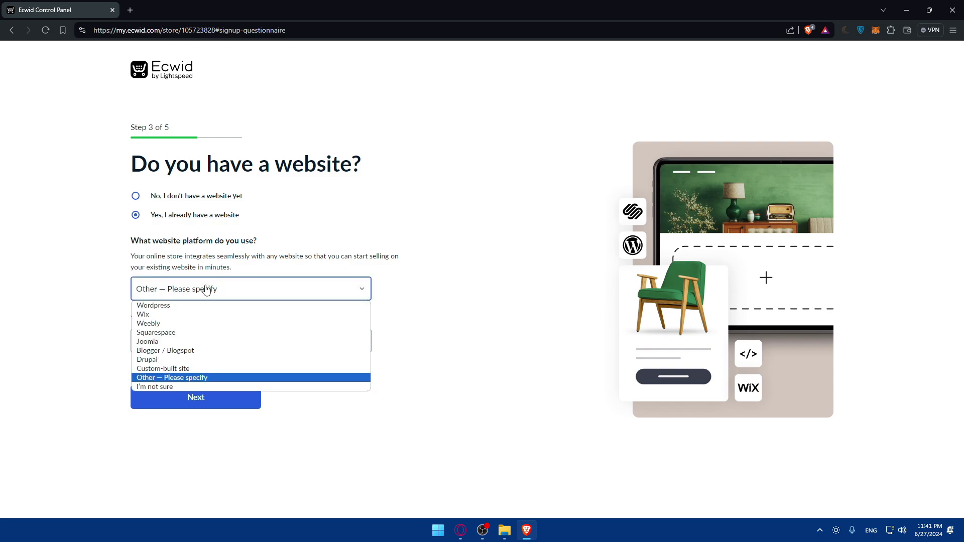
{"action": "left_click", "coordinate": [174, 387]}
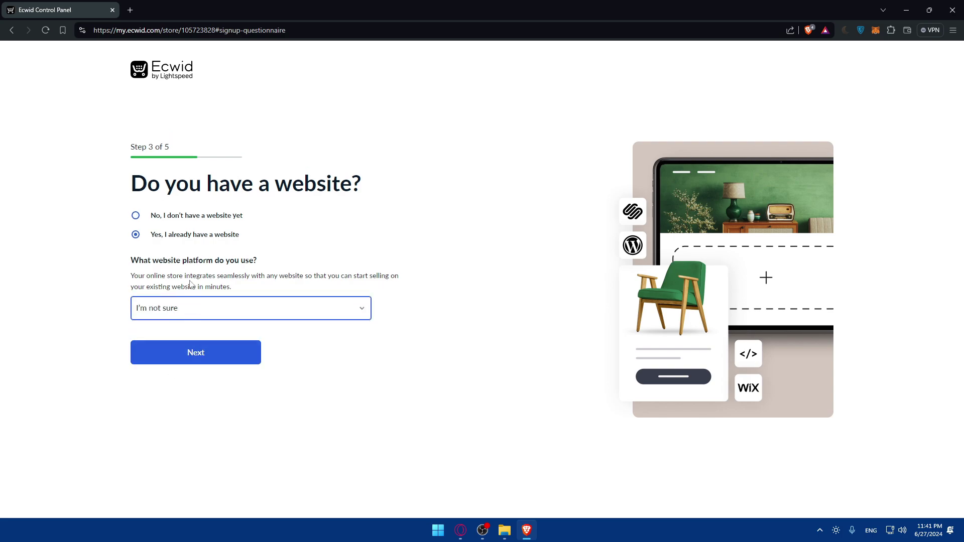
Answer that there is no website yet, set the free site address to Omixx.company.site and continue.
{"action": "left_click", "coordinate": [177, 217]}
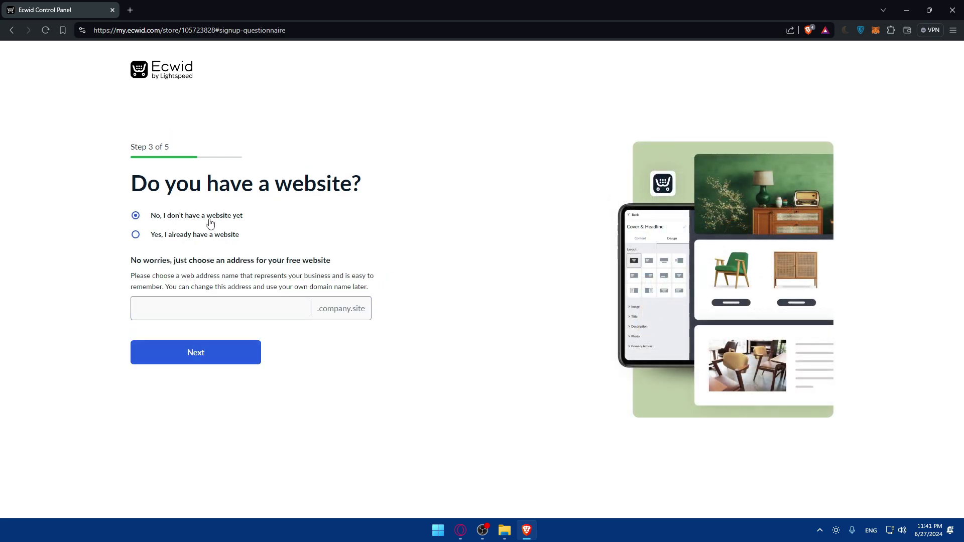
{"action": "left_click_drag", "start_coordinate": [130, 262], "coordinate": [347, 261]}
{"action": "left_click", "coordinate": [343, 263]}
{"action": "left_click_drag", "start_coordinate": [290, 279], "coordinate": [358, 275]}
{"action": "left_click", "coordinate": [340, 274]}
{"action": "left_click", "coordinate": [248, 310]}
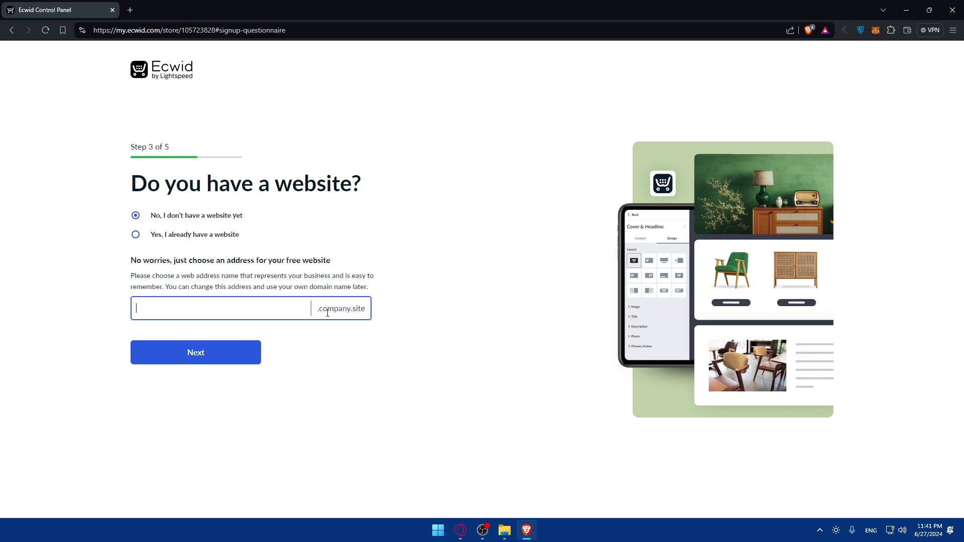
{"action": "left_click", "coordinate": [349, 368]}
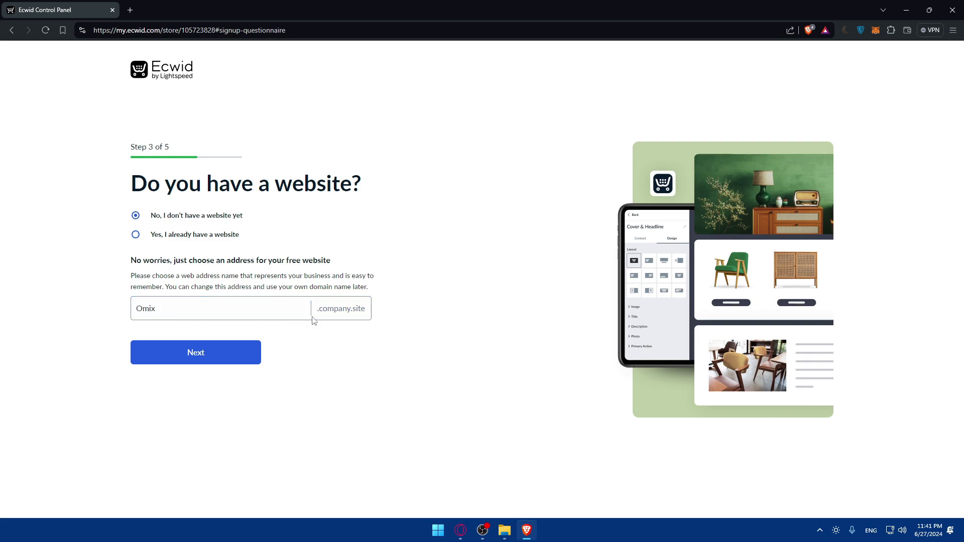
{"action": "left_click", "coordinate": [241, 350]}
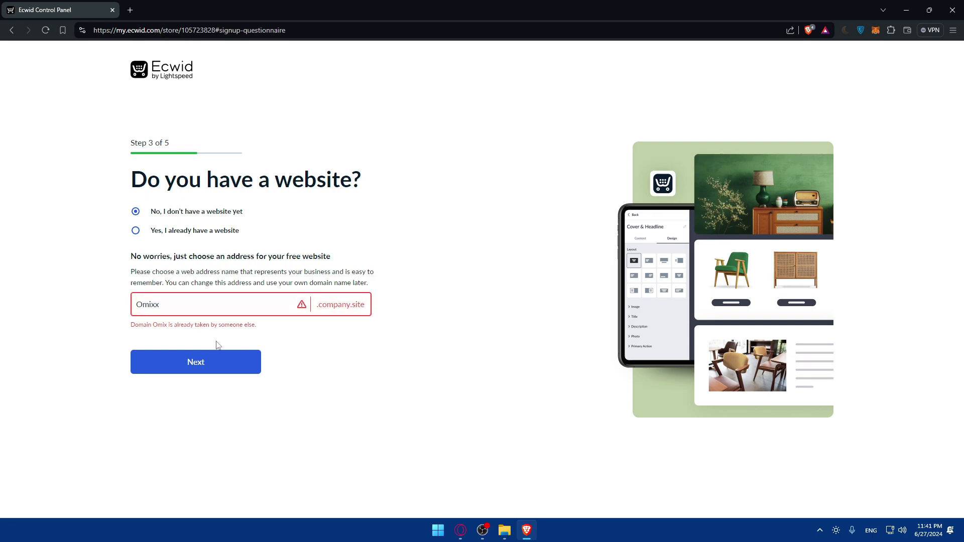
{"action": "left_click", "coordinate": [232, 365]}
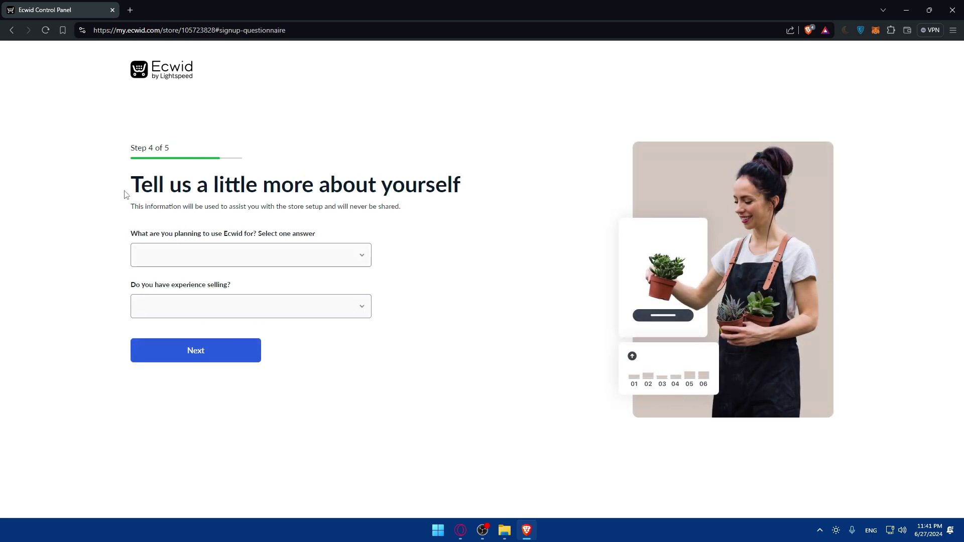
{"action": "left_click_drag", "start_coordinate": [127, 195], "coordinate": [465, 201]}
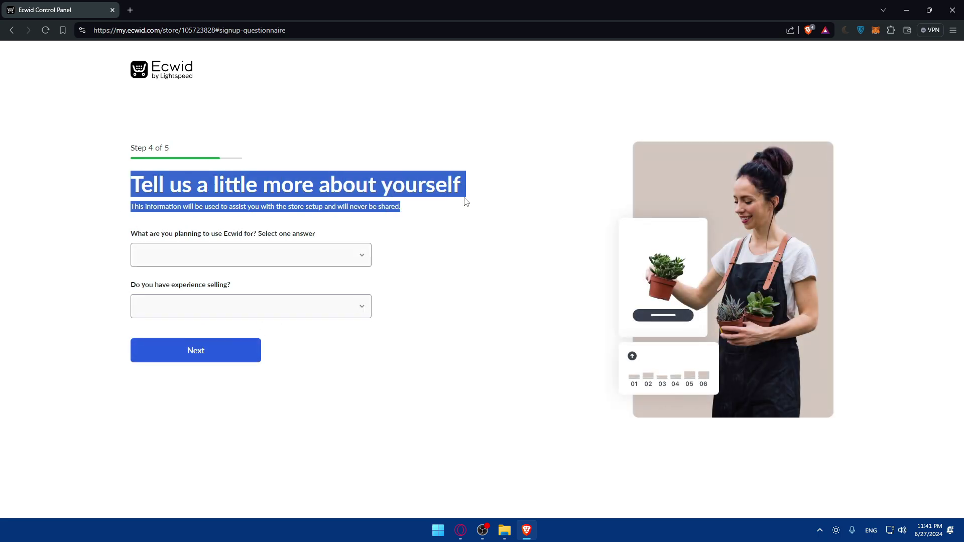
Leave the questions about planned Ecwid use and selling experience unanswered and continue to the final questionnaire page.
{"action": "left_click", "coordinate": [465, 200]}
{"action": "left_click_drag", "start_coordinate": [128, 211], "coordinate": [393, 219]}
{"action": "left_click", "coordinate": [393, 219]}
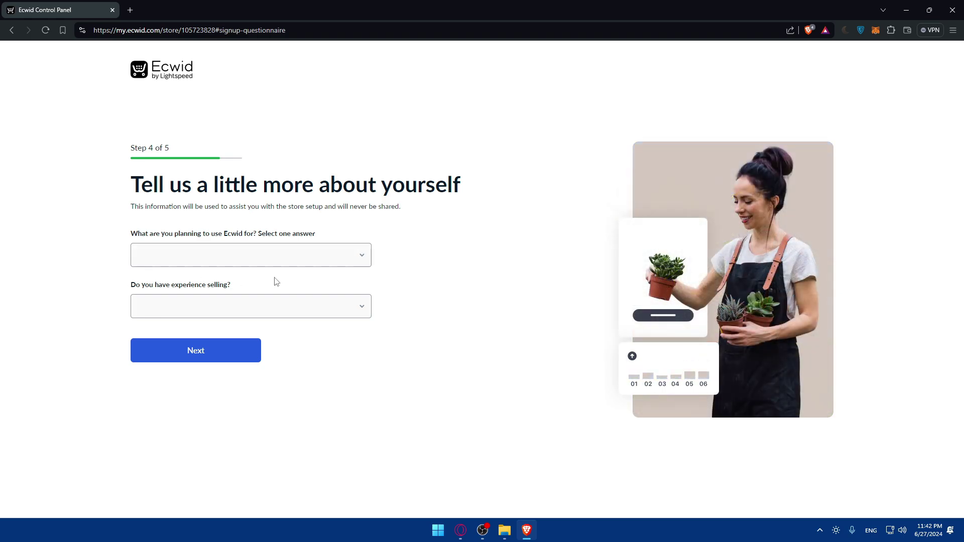
{"action": "left_click", "coordinate": [206, 344]}
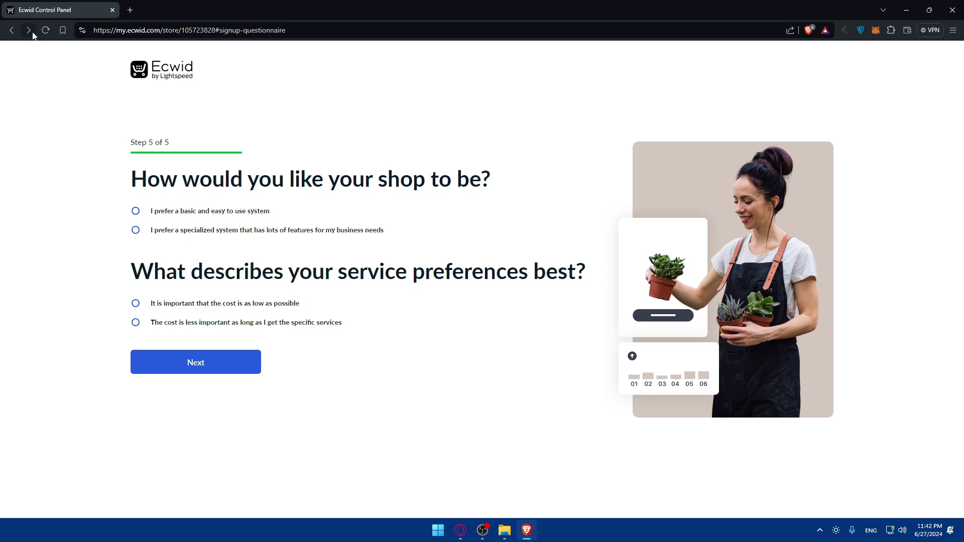
Answer the question about how the shop should be with "I prefer a basic and easy to use system".
{"action": "left_click_drag", "start_coordinate": [137, 182], "coordinate": [520, 183]}
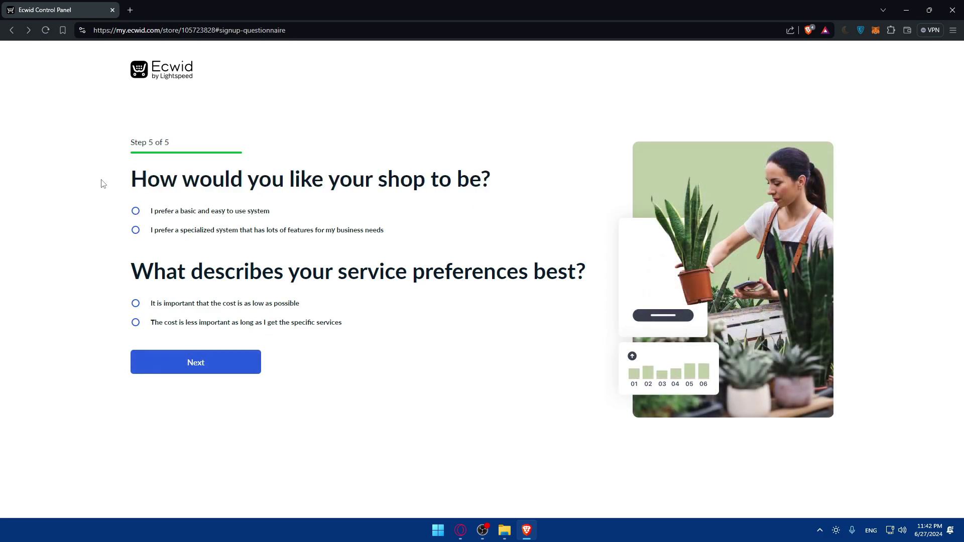
{"action": "left_click_drag", "start_coordinate": [101, 183], "coordinate": [496, 191]}
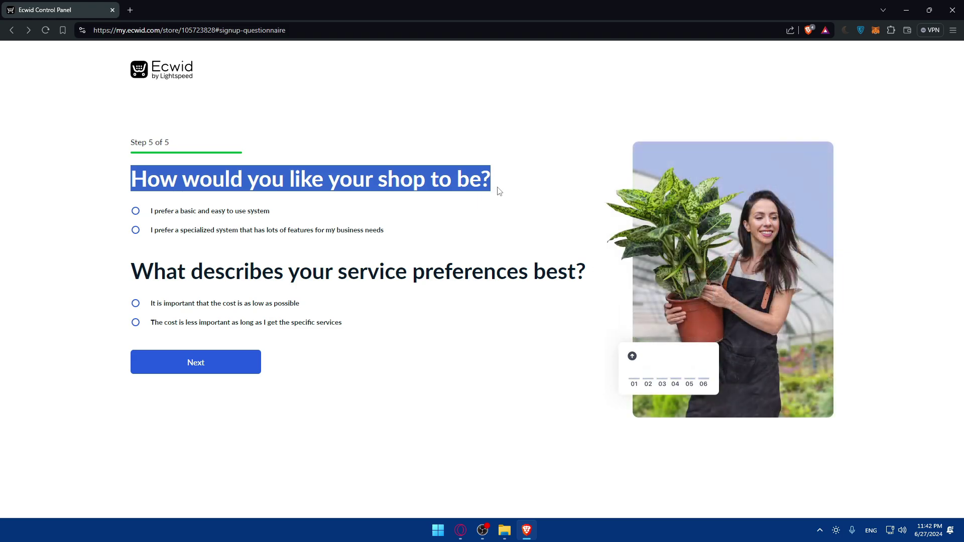
{"action": "left_click", "coordinate": [392, 185]}
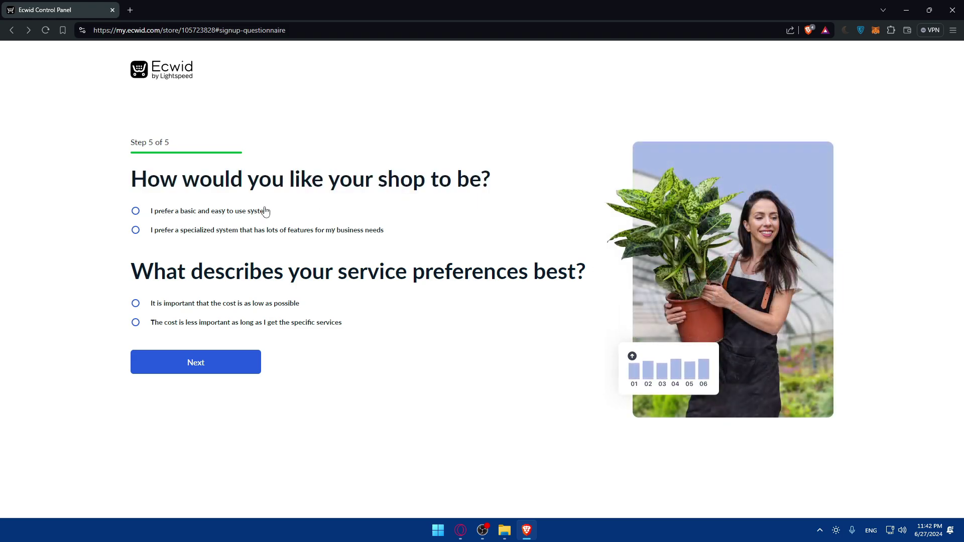
{"action": "left_click", "coordinate": [236, 216]}
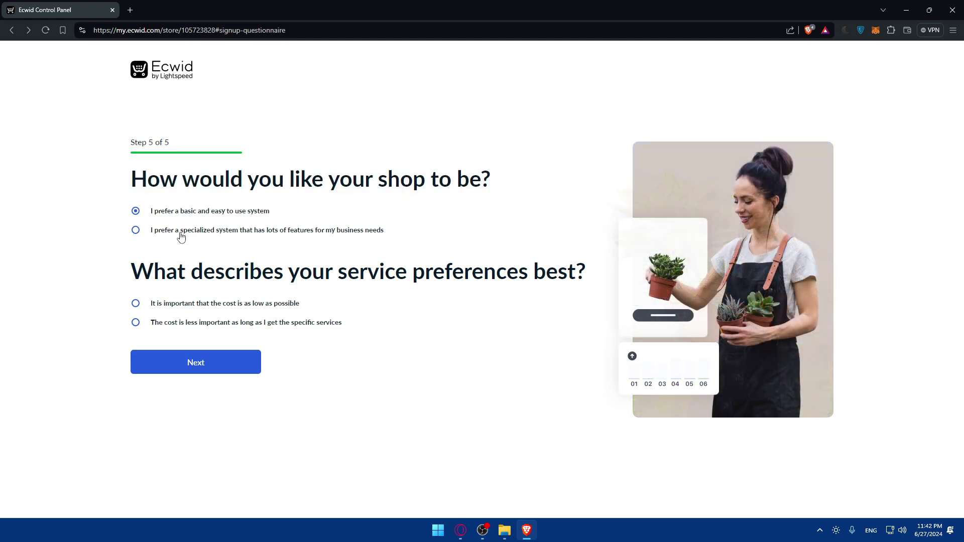
{"action": "left_click", "coordinate": [180, 233]}
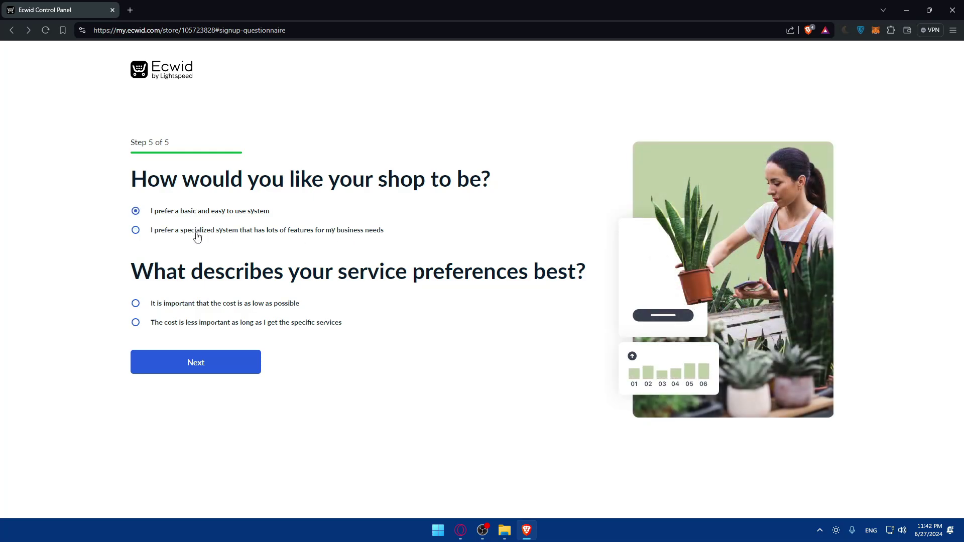
{"action": "left_click", "coordinate": [196, 215]}
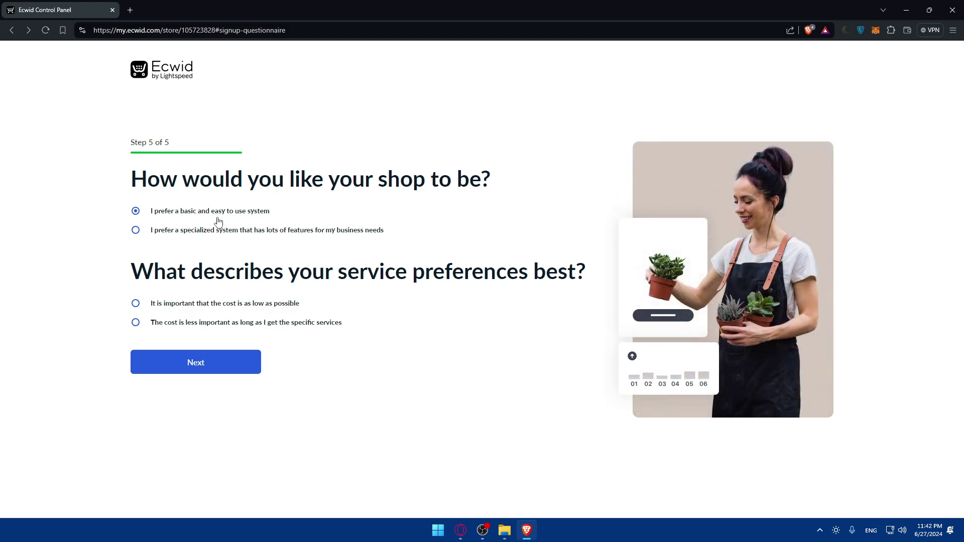
Choose "It is important that the cost is as low as possible" as the service preference and submit the questionnaire.
{"action": "left_click_drag", "start_coordinate": [145, 279], "coordinate": [581, 277]}
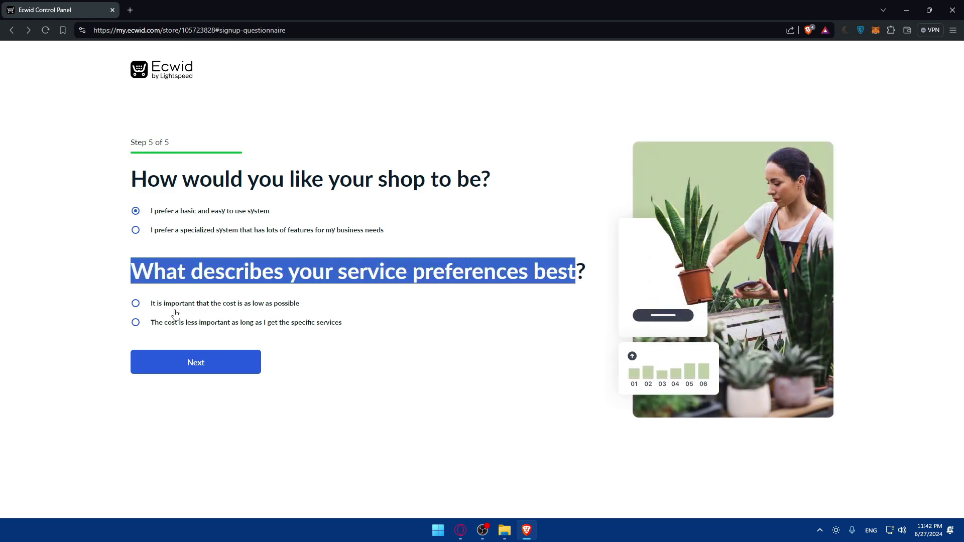
{"action": "left_click", "coordinate": [250, 311]}
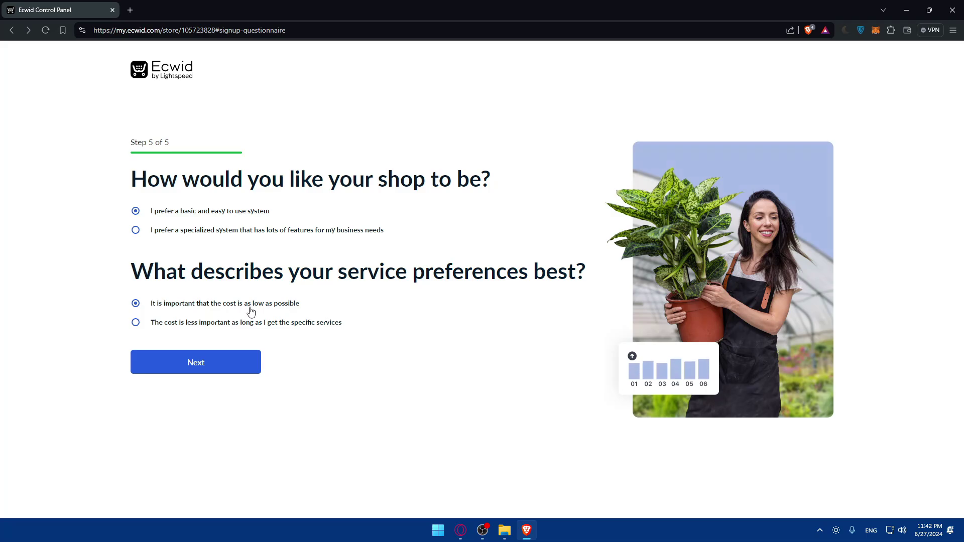
{"action": "double_click", "coordinate": [188, 331]}
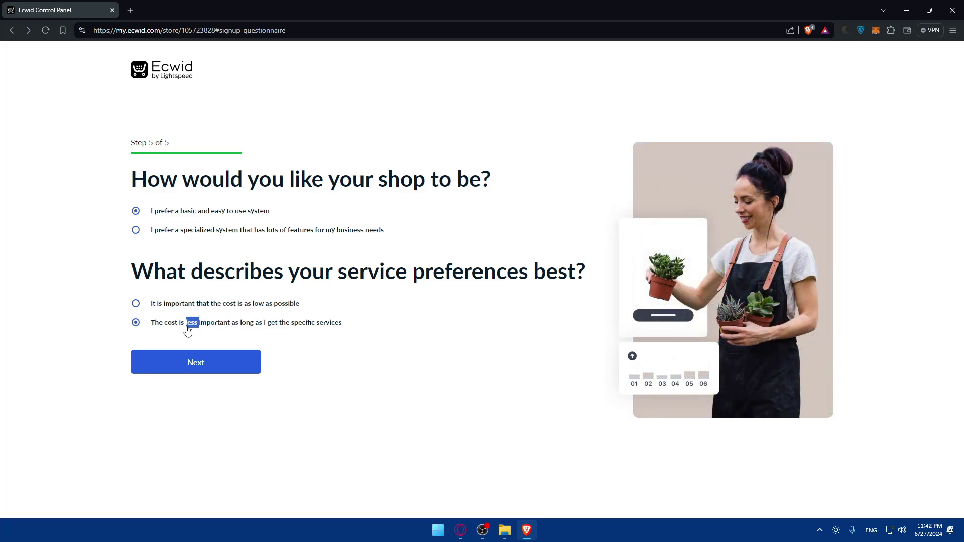
{"action": "left_click", "coordinate": [169, 332]}
{"action": "left_click", "coordinate": [247, 305]}
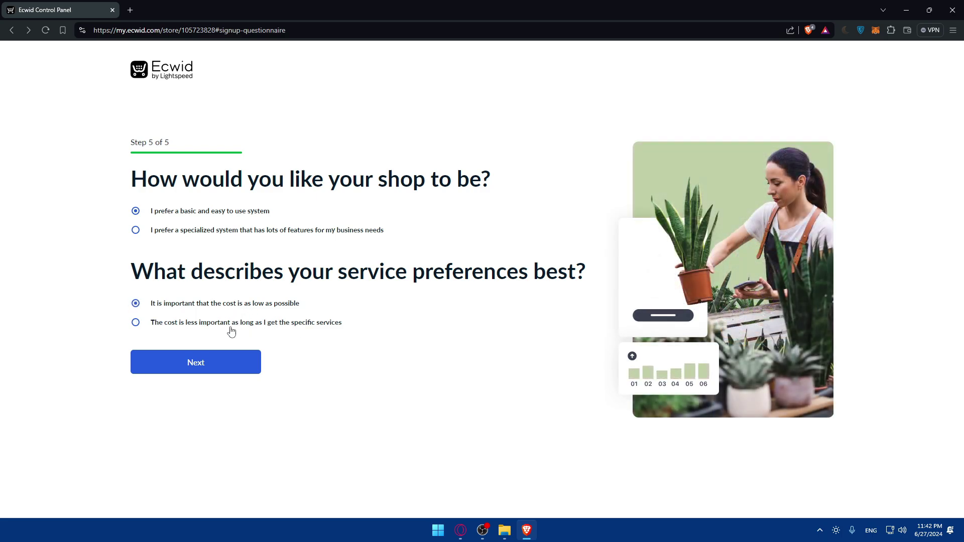
{"action": "left_click", "coordinate": [213, 360]}
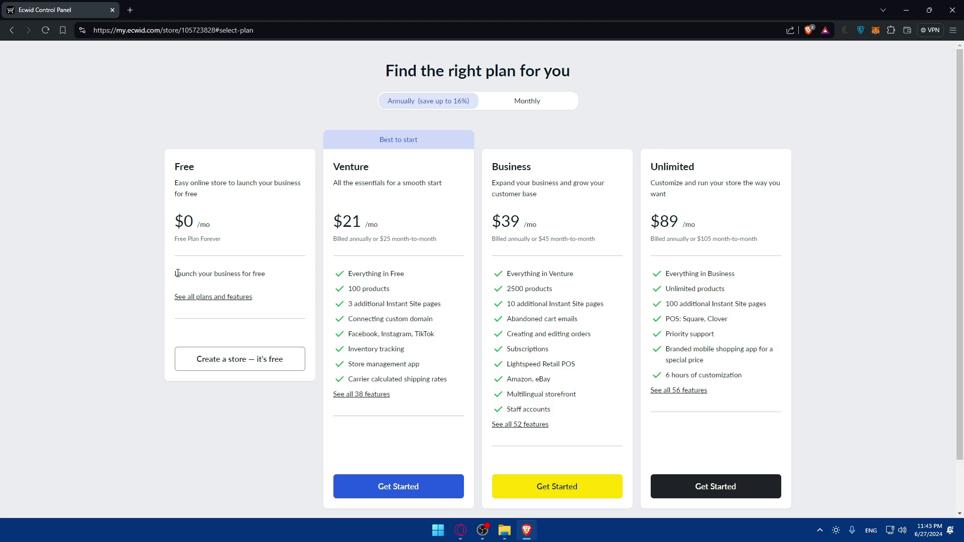
Compare the feature lists of the Free, Venture, Business and Unlimited plans on the plan selection page.
{"action": "left_click_drag", "start_coordinate": [176, 274], "coordinate": [271, 278]}
{"action": "left_click", "coordinate": [271, 279]}
{"action": "left_click_drag", "start_coordinate": [336, 167], "coordinate": [406, 169]}
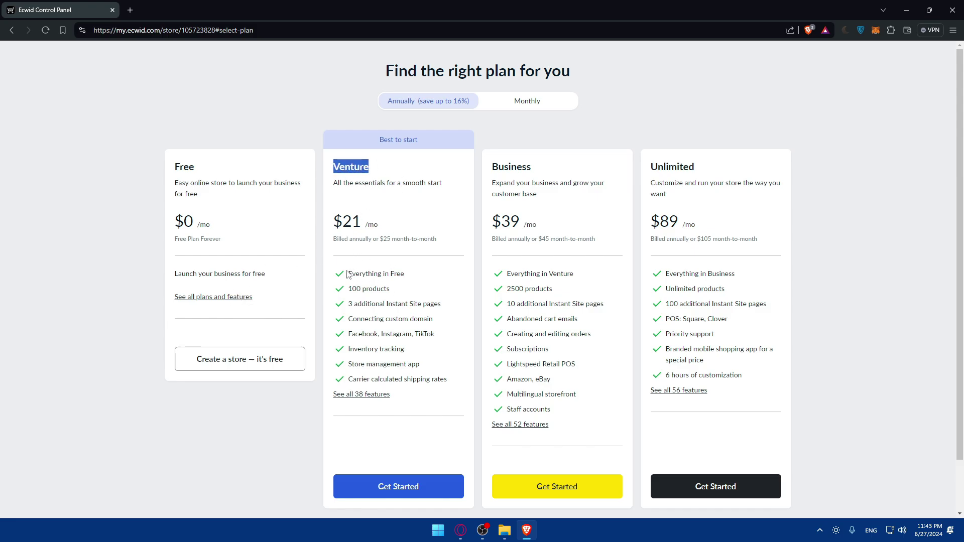
{"action": "left_click_drag", "start_coordinate": [347, 274], "coordinate": [460, 397]}
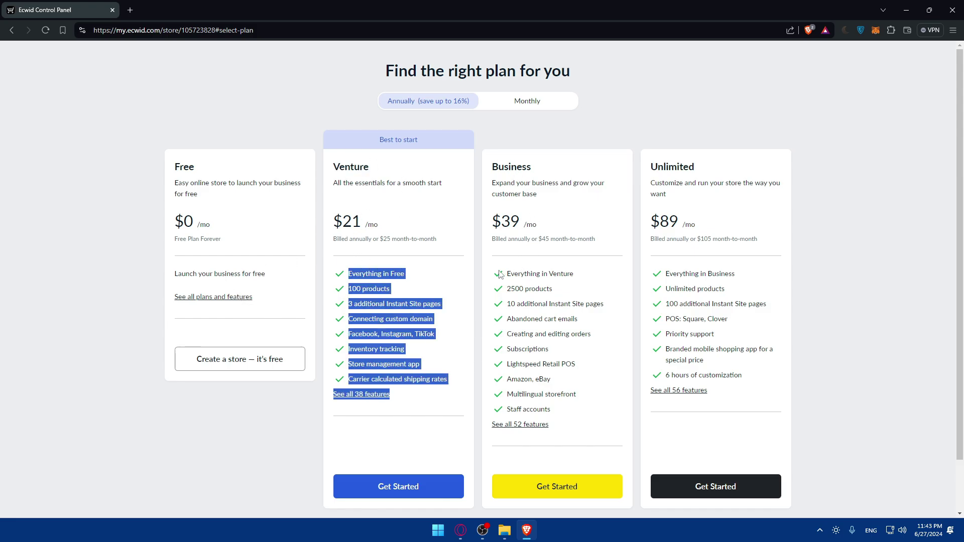
{"action": "left_click_drag", "start_coordinate": [500, 274], "coordinate": [577, 415]}
{"action": "left_click", "coordinate": [578, 417]}
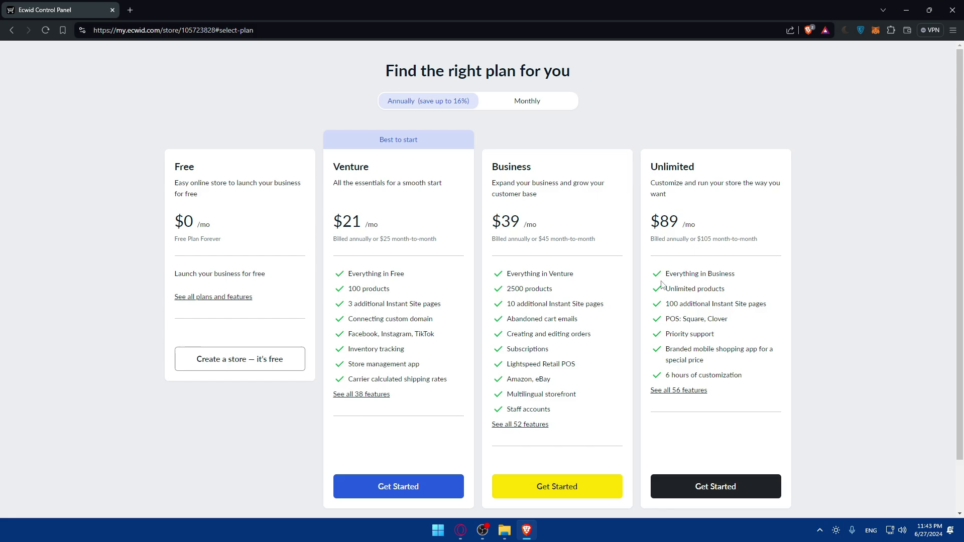
{"action": "left_click_drag", "start_coordinate": [661, 282], "coordinate": [740, 397]}
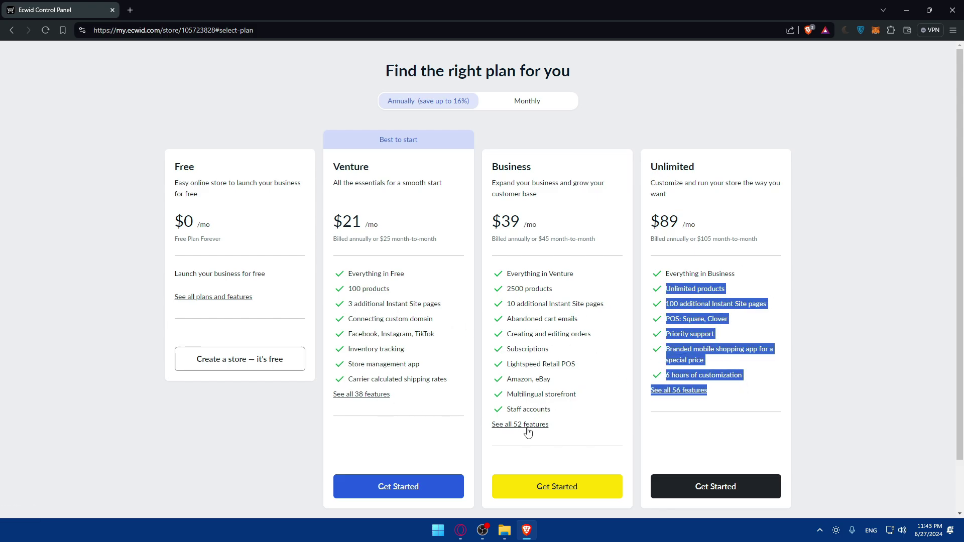
{"action": "left_click", "coordinate": [390, 435]}
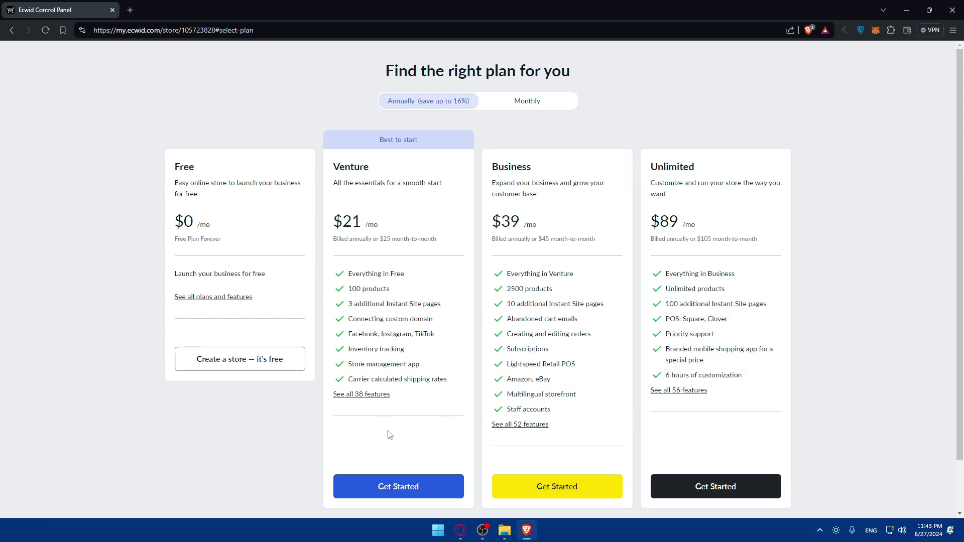
Open the full list of plans and features and examine the Free plan's prices and sales channels.
{"action": "left_click", "coordinate": [213, 298]}
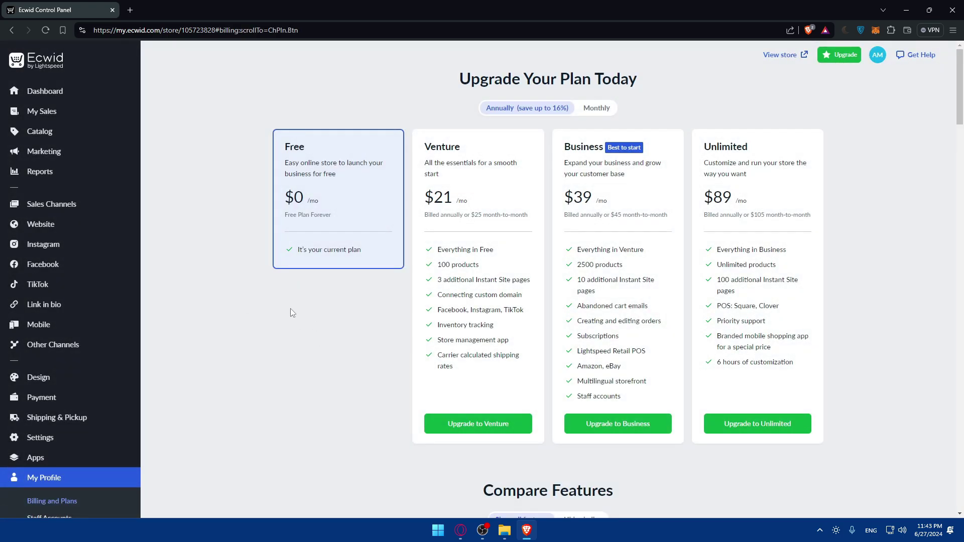
{"action": "scroll", "coordinate": [311, 324], "scroll_direction": "down", "scroll_amount": 8}
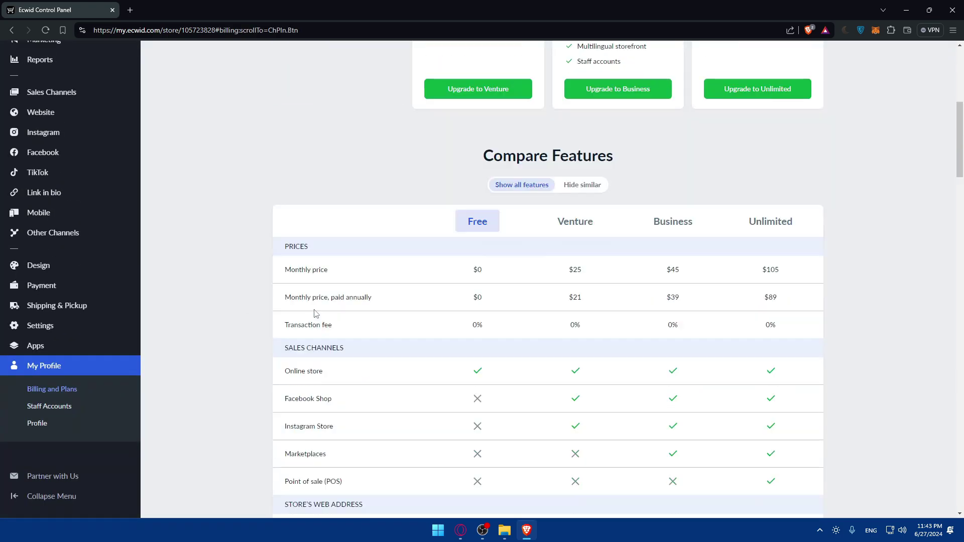
{"action": "left_click_drag", "start_coordinate": [476, 210], "coordinate": [475, 345]}
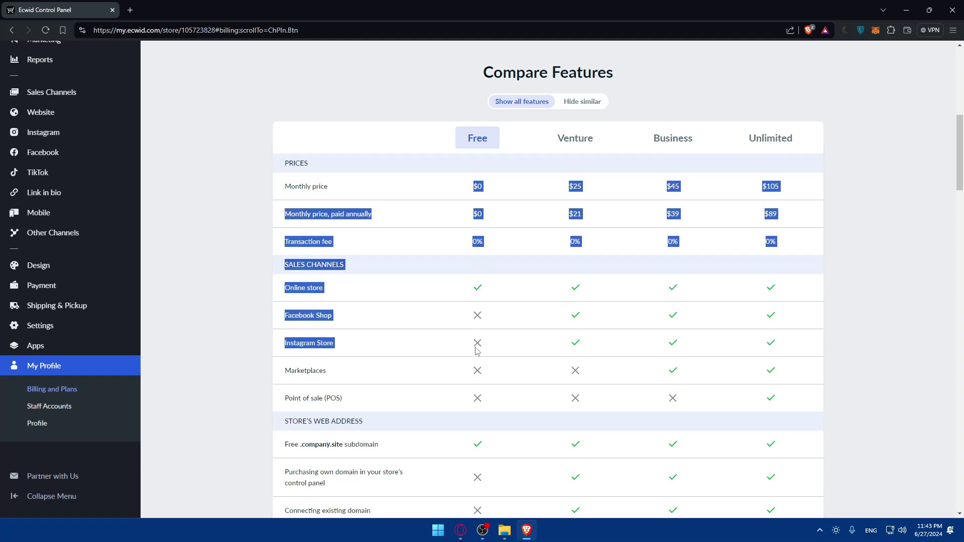
{"action": "left_click", "coordinate": [476, 290]}
{"action": "left_click_drag", "start_coordinate": [338, 292], "coordinate": [282, 291]}
Examine the advertising, marketing email and mobile shopping cart rows of the plan comparison table.
{"action": "scroll", "coordinate": [342, 289], "scroll_direction": "down", "scroll_amount": 5}
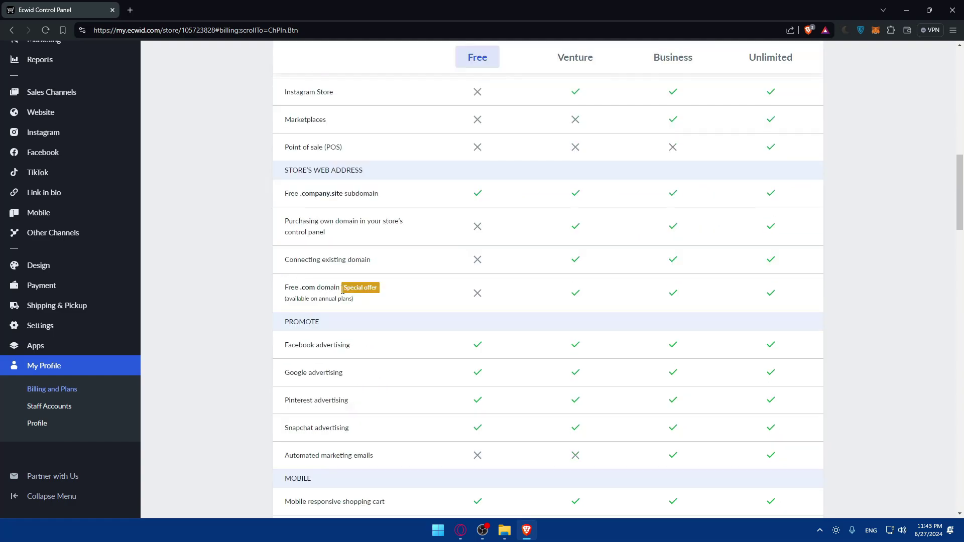
{"action": "left_click_drag", "start_coordinate": [370, 350], "coordinate": [274, 351]}
{"action": "left_click_drag", "start_coordinate": [384, 374], "coordinate": [279, 379]}
{"action": "left_click_drag", "start_coordinate": [326, 400], "coordinate": [287, 426]}
{"action": "left_click_drag", "start_coordinate": [323, 456], "coordinate": [464, 455]}
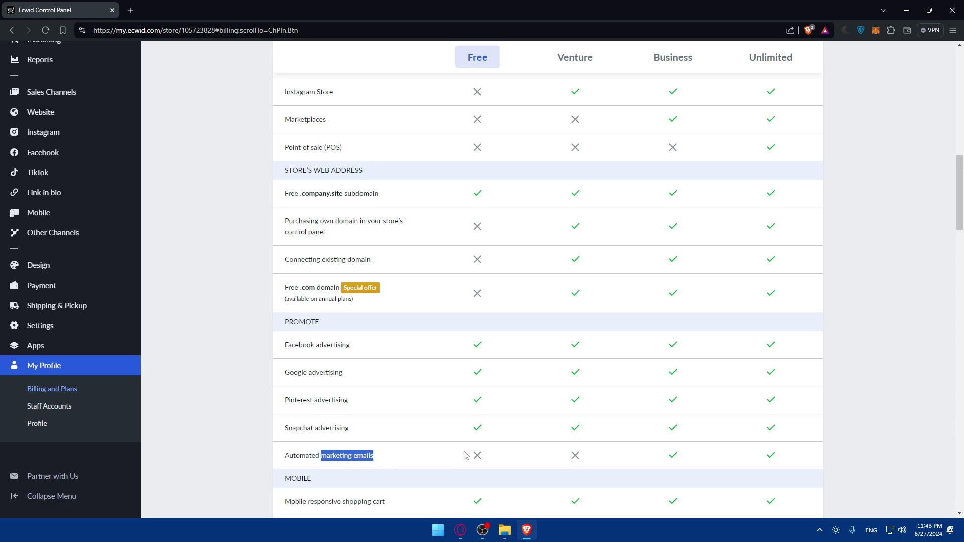
{"action": "scroll", "coordinate": [421, 426], "scroll_direction": "down", "scroll_amount": 3}
{"action": "left_click_drag", "start_coordinate": [398, 346], "coordinate": [276, 339]}
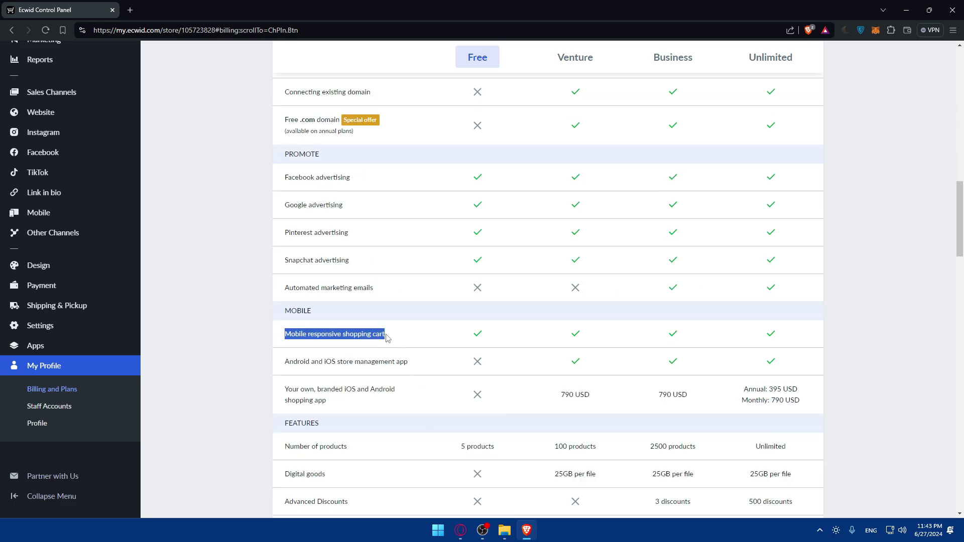
Examine the bandwidth, one-tap checkout, GDPR compliance and Instant Site builder rows in the comparison table's Features section.
{"action": "scroll", "coordinate": [387, 338], "scroll_direction": "down", "scroll_amount": 2}
{"action": "scroll", "coordinate": [471, 272], "scroll_direction": "down", "scroll_amount": 3}
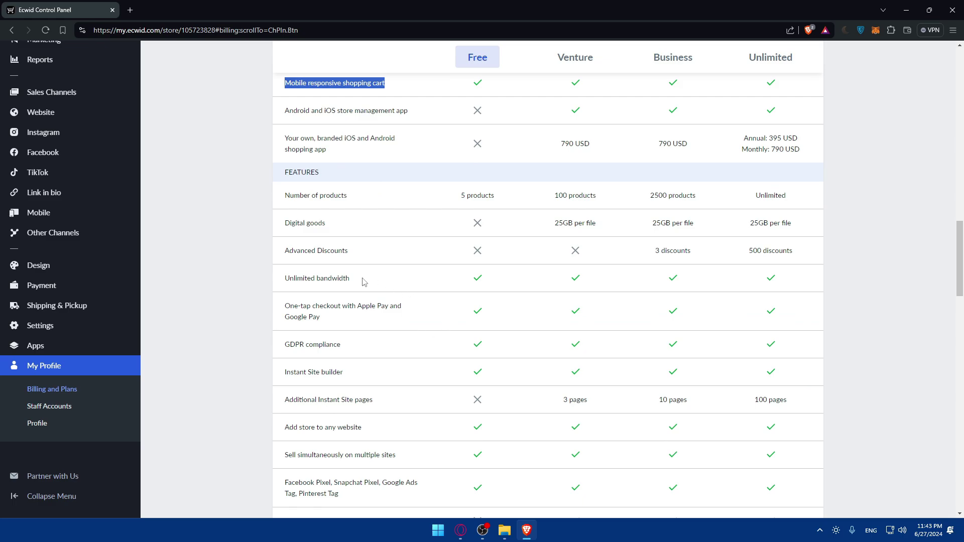
{"action": "left_click_drag", "start_coordinate": [360, 281], "coordinate": [285, 278]}
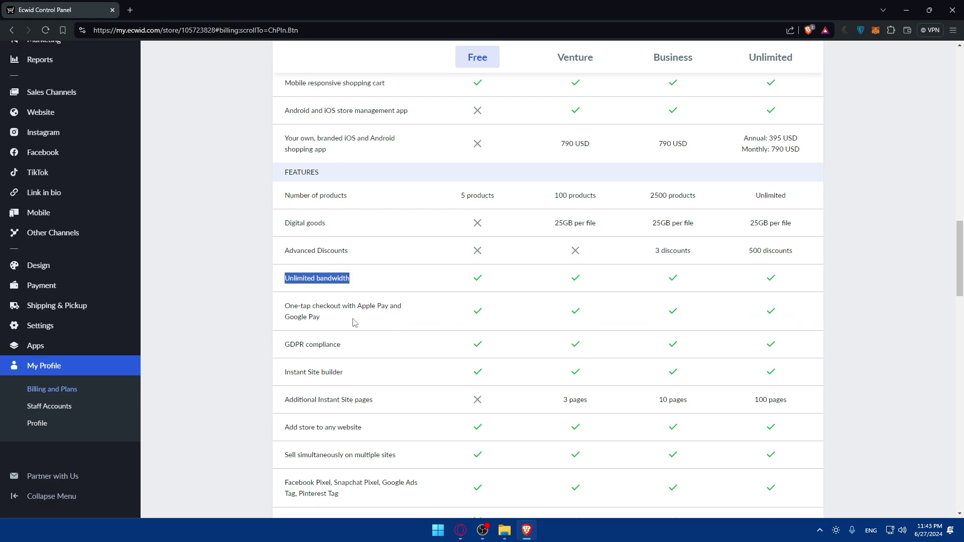
{"action": "triple_click", "coordinate": [332, 318]}
{"action": "left_click", "coordinate": [333, 319]}
{"action": "scroll", "coordinate": [360, 324], "scroll_direction": "down", "scroll_amount": 2}
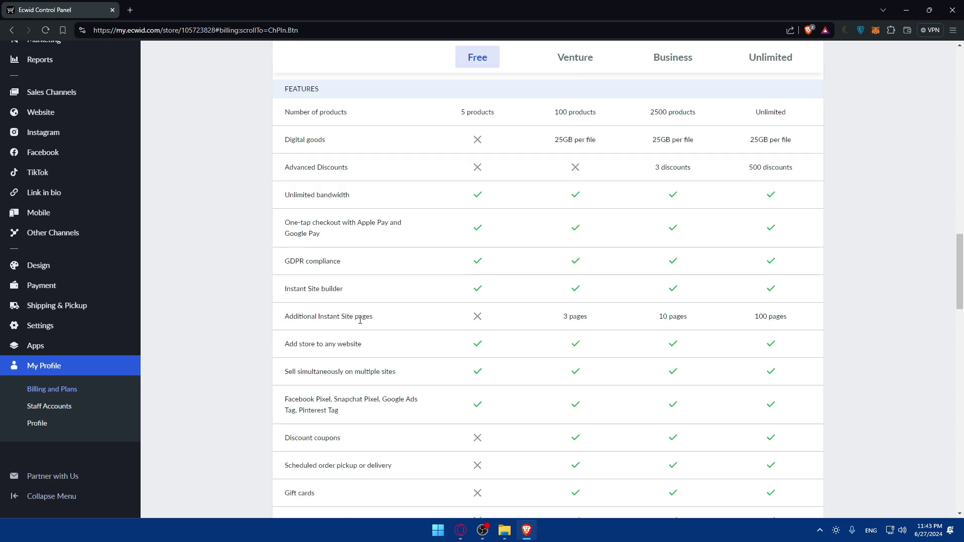
{"action": "left_click_drag", "start_coordinate": [352, 270], "coordinate": [277, 263]}
{"action": "left_click", "coordinate": [371, 266]}
{"action": "left_click_drag", "start_coordinate": [352, 291], "coordinate": [271, 288]}
{"action": "left_click", "coordinate": [271, 289]}
Check which plans allow adding the store to any website, selling on multiple sites and using advertising pixels and tags.
{"action": "left_click_drag", "start_coordinate": [370, 351], "coordinate": [284, 347]}
{"action": "scroll", "coordinate": [421, 325], "scroll_direction": "down", "scroll_amount": 2}
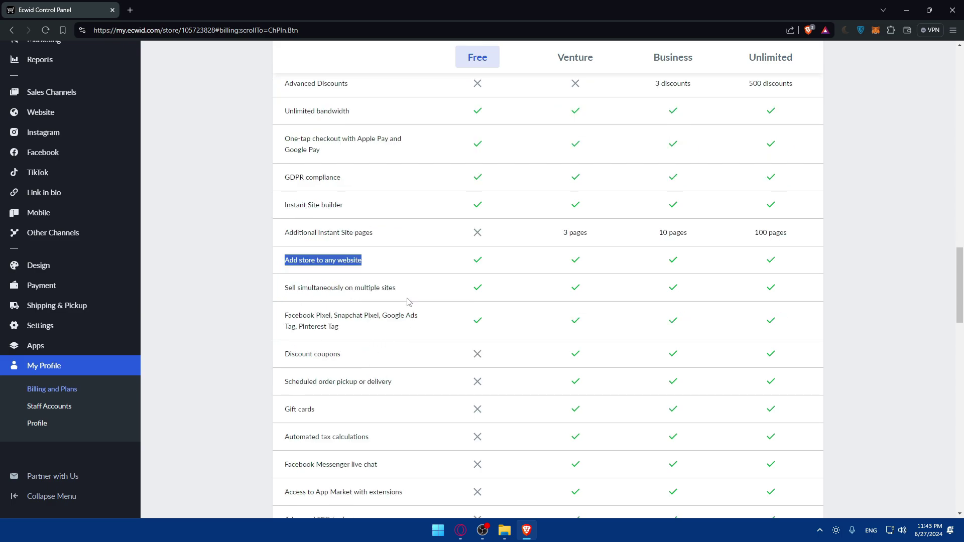
{"action": "left_click_drag", "start_coordinate": [404, 290], "coordinate": [273, 293]}
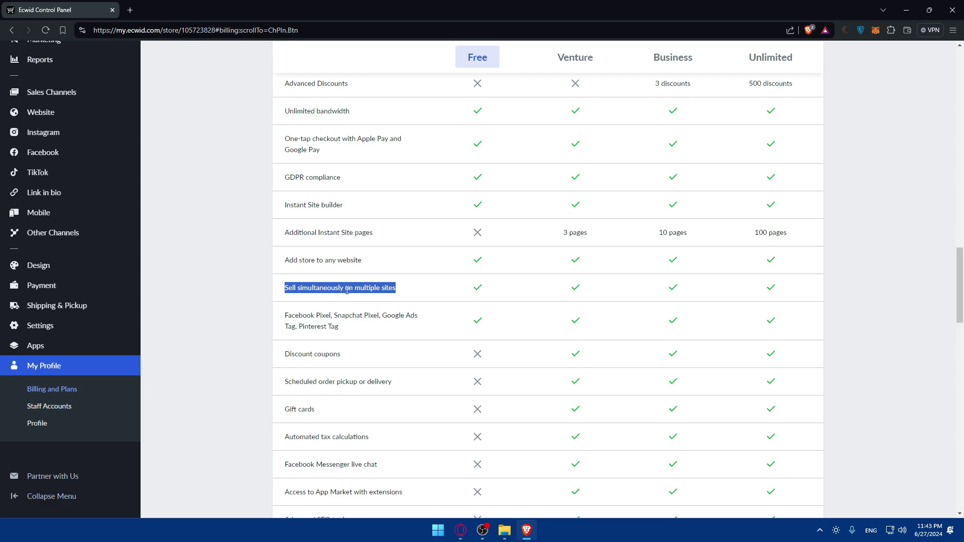
{"action": "left_click_drag", "start_coordinate": [379, 339], "coordinate": [260, 315]}
{"action": "left_click", "coordinate": [303, 324]}
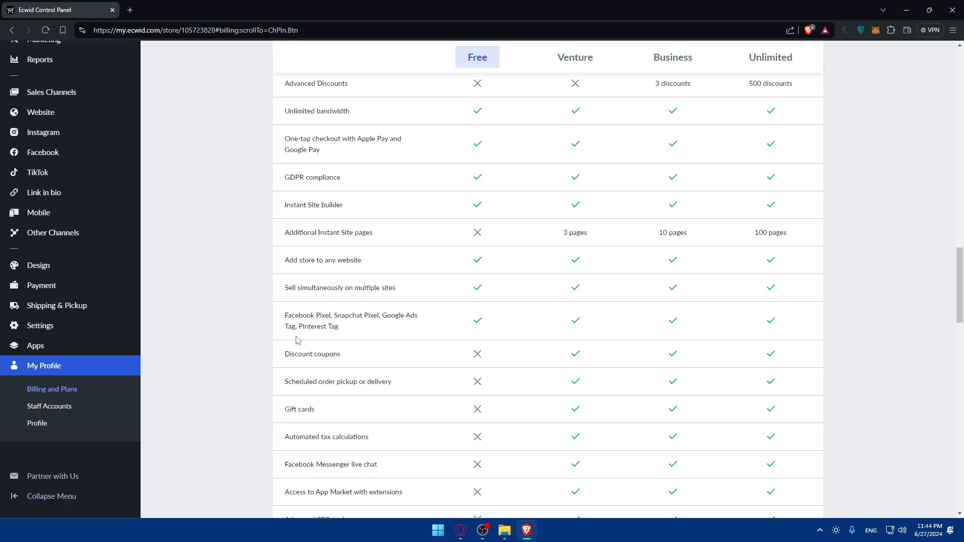
Review the Platforms section for Free plan support of WordPress, Wix, Weebly, Squarespace, Joomla and RapidWeaver.
{"action": "scroll", "coordinate": [366, 328], "scroll_direction": "down", "scroll_amount": 15}
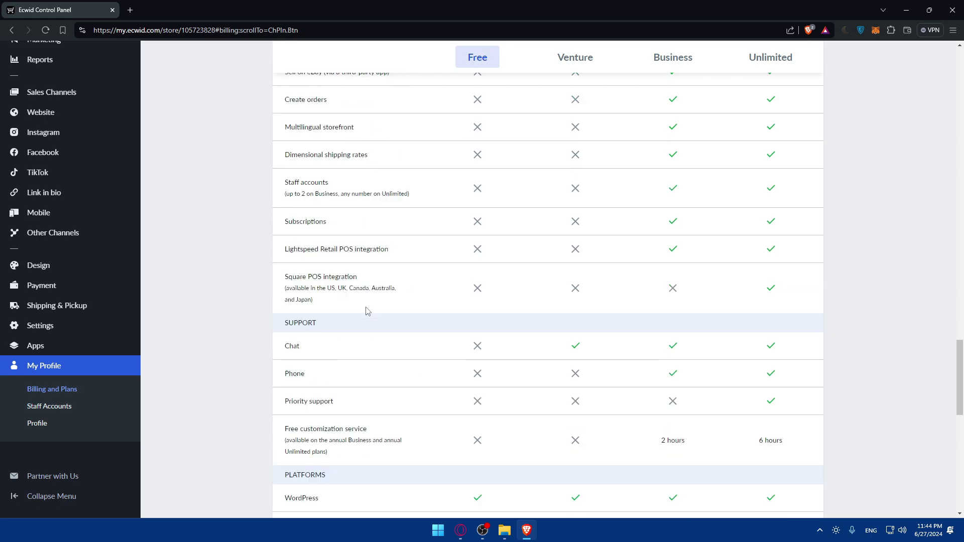
{"action": "left_click_drag", "start_coordinate": [336, 247], "coordinate": [279, 249]}
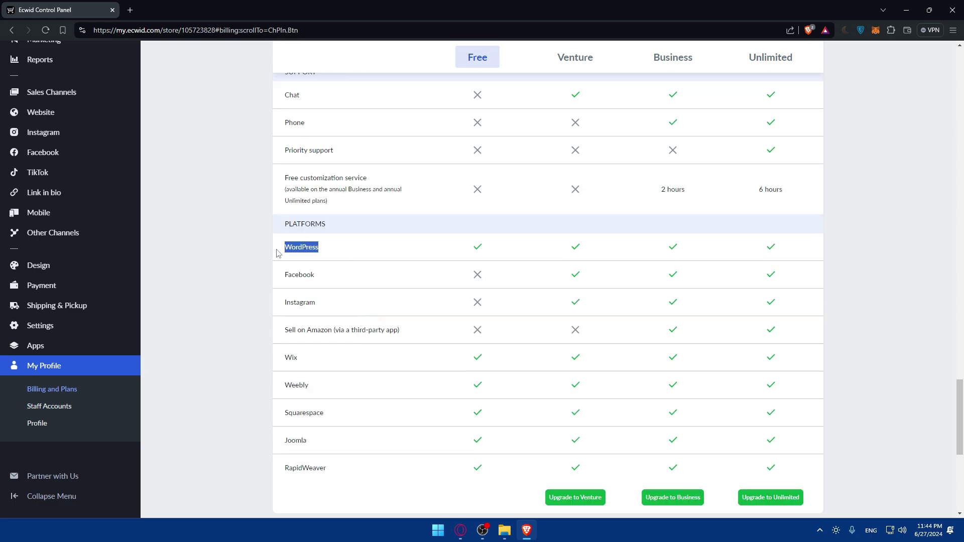
{"action": "left_click", "coordinate": [278, 252]}
{"action": "scroll", "coordinate": [416, 245], "scroll_direction": "down", "scroll_amount": 6}
{"action": "scroll", "coordinate": [437, 256], "scroll_direction": "up", "scroll_amount": 4}
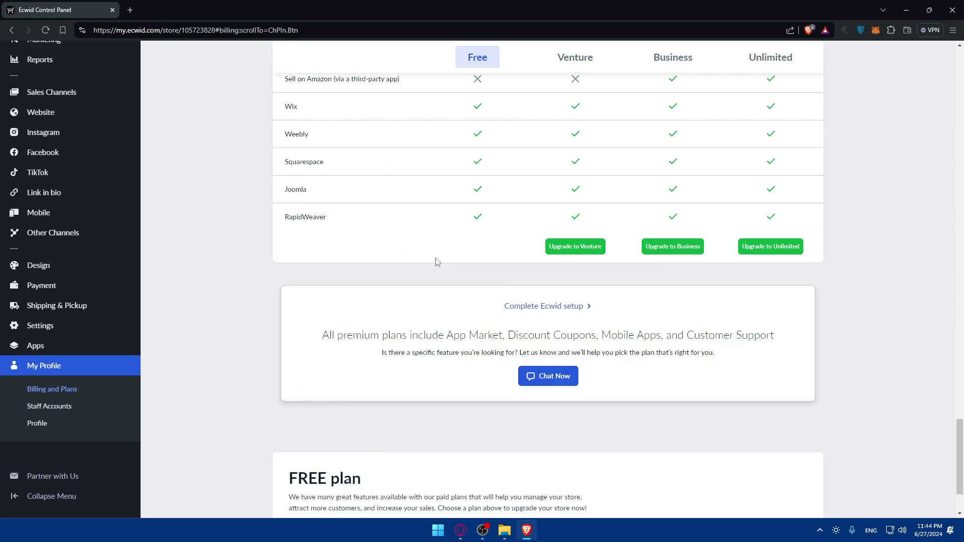
{"action": "left_click_drag", "start_coordinate": [311, 284], "coordinate": [255, 281]}
{"action": "left_click_drag", "start_coordinate": [318, 304], "coordinate": [255, 303]}
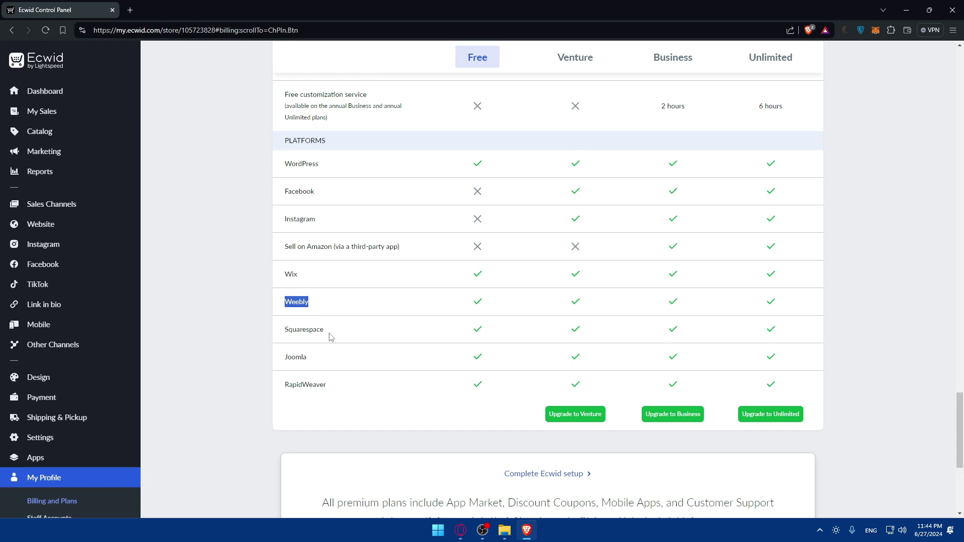
{"action": "left_click_drag", "start_coordinate": [330, 334], "coordinate": [251, 334]}
{"action": "left_click_drag", "start_coordinate": [316, 369], "coordinate": [265, 359]}
{"action": "left_click_drag", "start_coordinate": [340, 392], "coordinate": [280, 390]}
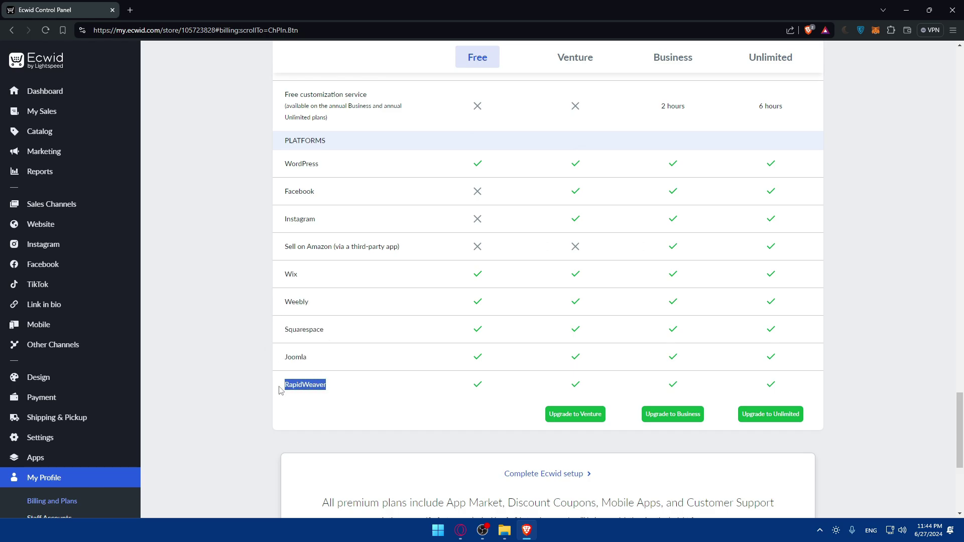
Recheck the plan comparison table from the Platforms section back to the Free, Venture, Business and Unlimited plan cards.
{"action": "scroll", "coordinate": [536, 263], "scroll_direction": "up", "scroll_amount": 9}
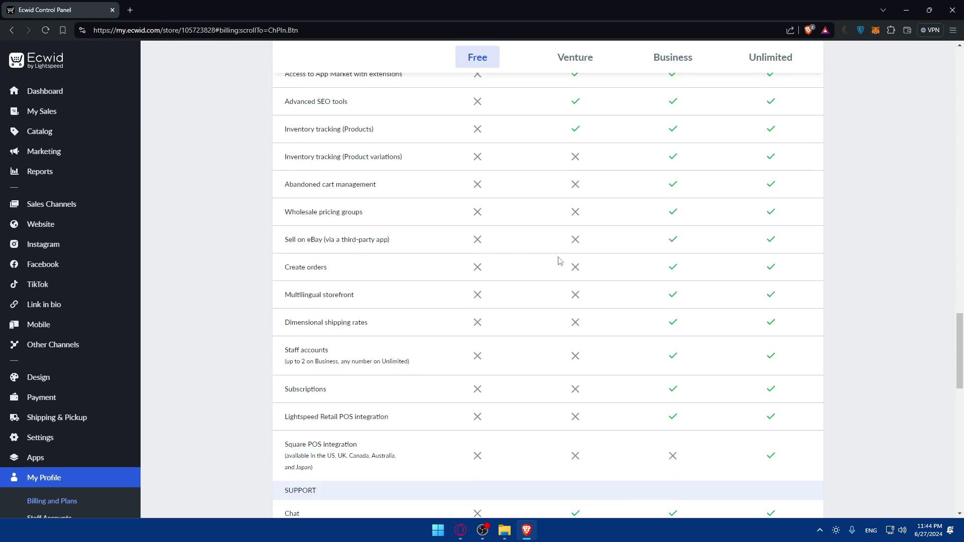
{"action": "scroll", "coordinate": [557, 258], "scroll_direction": "down", "scroll_amount": 8}
{"action": "scroll", "coordinate": [549, 271], "scroll_direction": "up", "scroll_amount": 7}
{"action": "scroll", "coordinate": [545, 283], "scroll_direction": "up", "scroll_amount": 15}
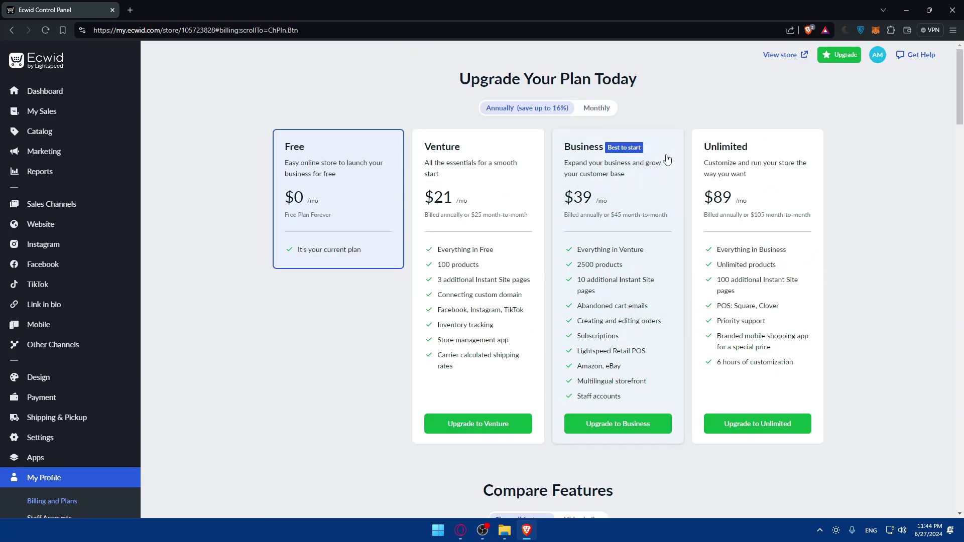
{"action": "scroll", "coordinate": [751, 272], "scroll_direction": "down", "scroll_amount": 12}
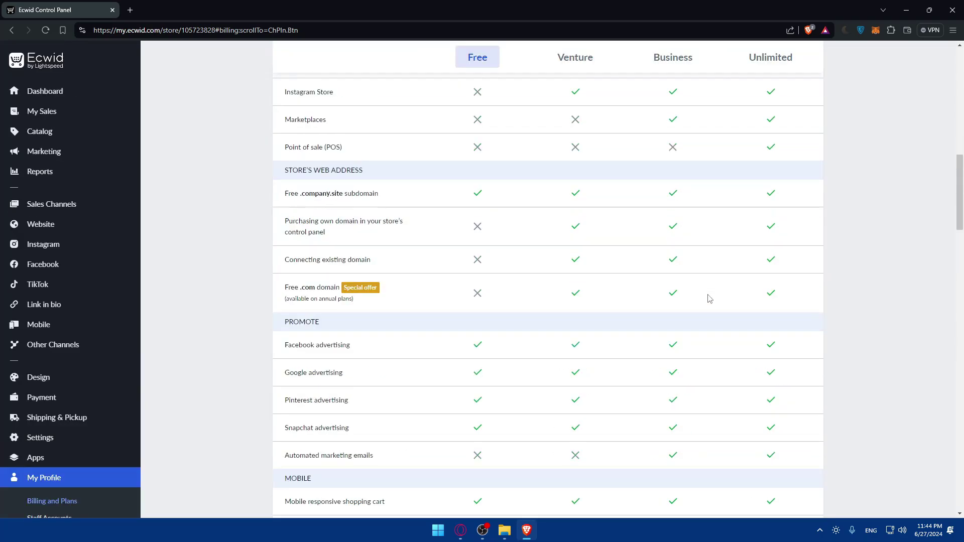
{"action": "scroll", "coordinate": [708, 299], "scroll_direction": "up", "scroll_amount": 12}
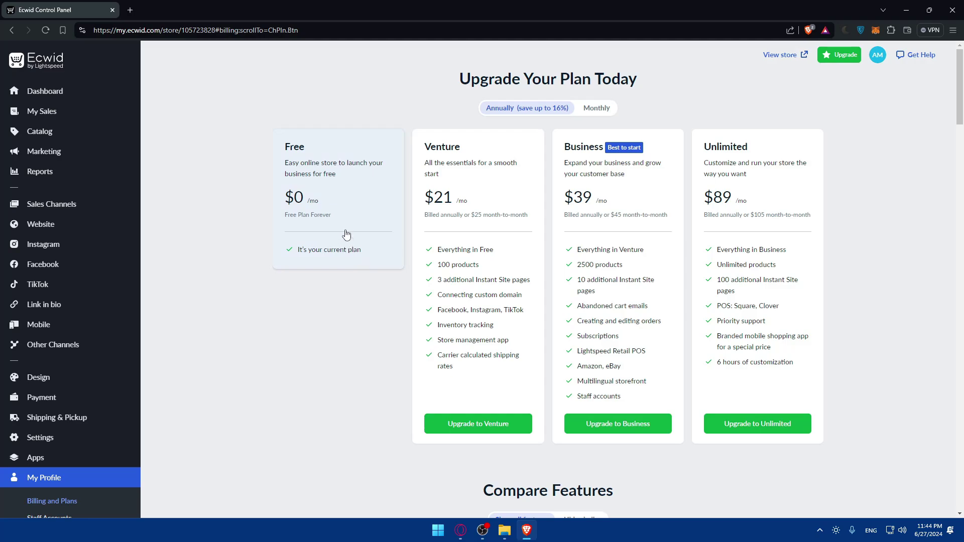
Switch the plan cards to monthly billing to compare the month-to-month prices.
{"action": "scroll", "coordinate": [370, 230], "scroll_direction": "down", "scroll_amount": 5}
{"action": "scroll", "coordinate": [461, 296], "scroll_direction": "up", "scroll_amount": 5}
{"action": "left_click", "coordinate": [600, 109]}
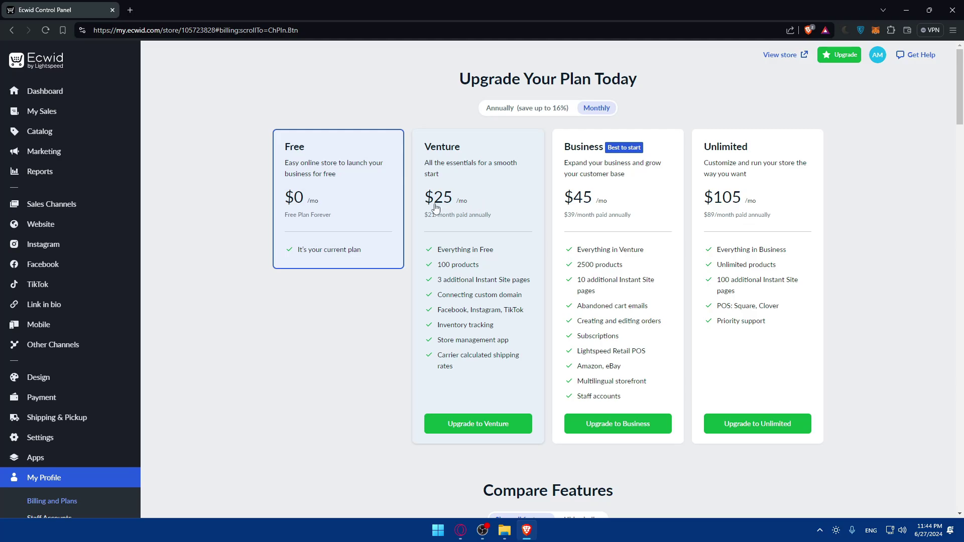
Go to the store dashboard and read the to-do list tasks with their time estimates.
{"action": "left_click", "coordinate": [50, 98]}
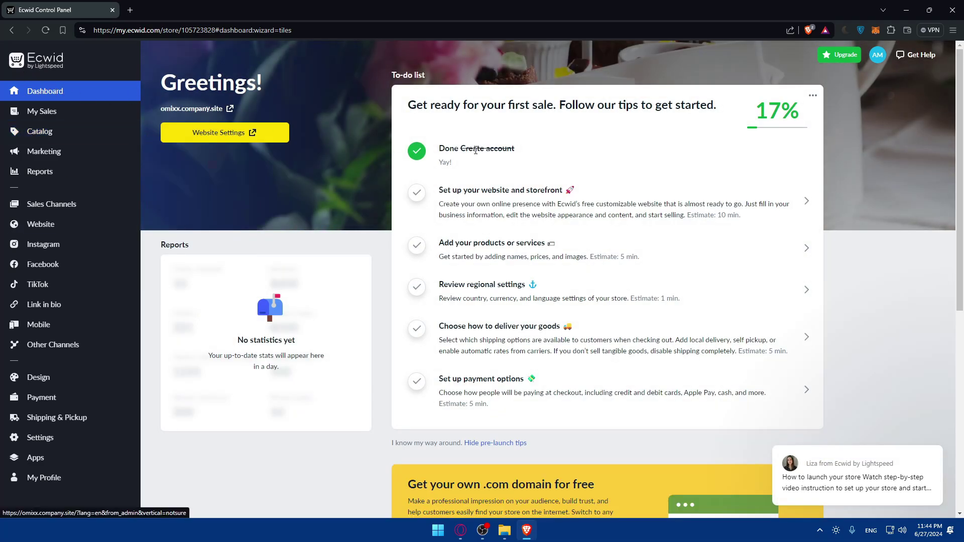
{"action": "left_click_drag", "start_coordinate": [443, 145], "coordinate": [682, 393]}
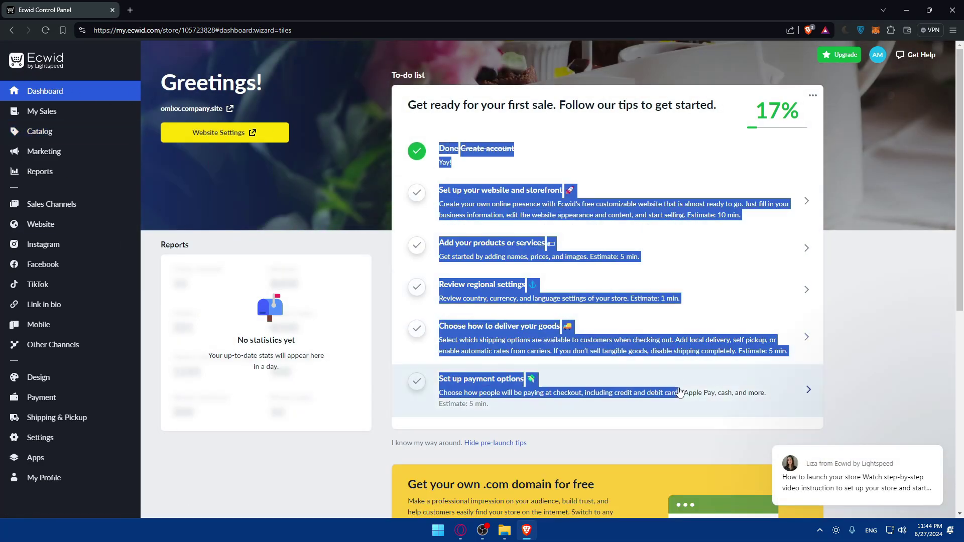
{"action": "left_click", "coordinate": [938, 279]}
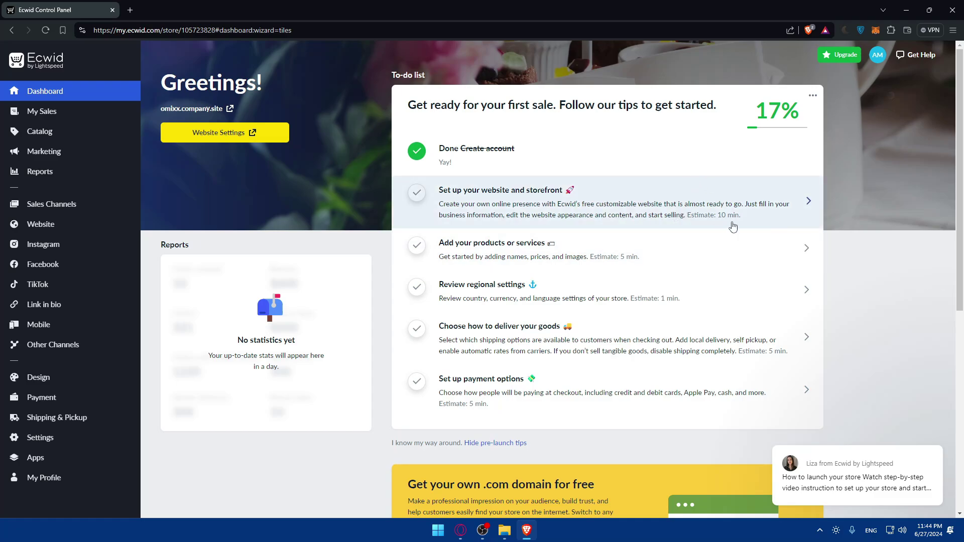
{"action": "left_click_drag", "start_coordinate": [745, 218], "coordinate": [883, 263]}
{"action": "left_click", "coordinate": [883, 263]}
{"action": "left_click_drag", "start_coordinate": [647, 258], "coordinate": [952, 269]}
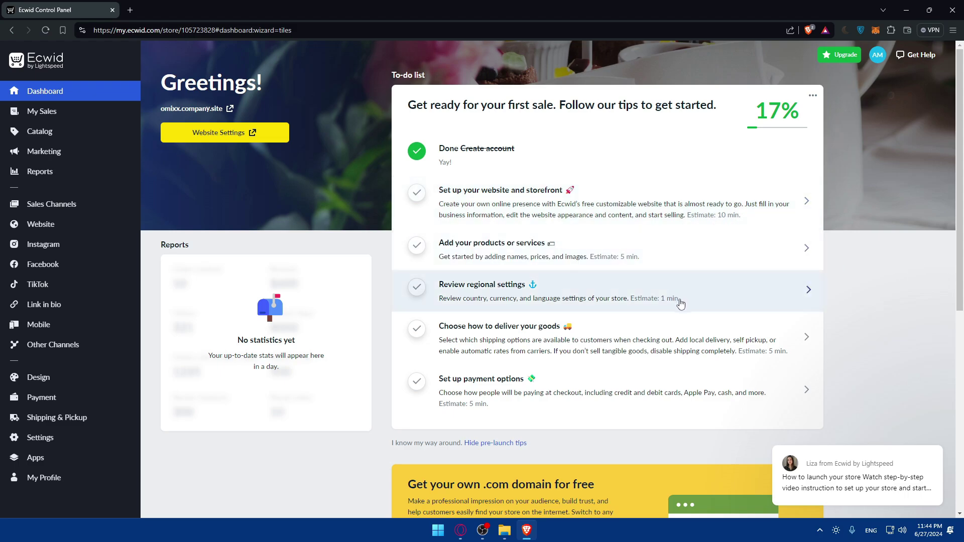
{"action": "left_click_drag", "start_coordinate": [681, 301], "coordinate": [882, 297]}
{"action": "mouse_move", "coordinate": [789, 353]}
{"action": "left_mouse_down"}
{"action": "mouse_move", "coordinate": [768, 353]}
{"action": "mouse_move", "coordinate": [786, 354]}
{"action": "left_mouse_up"}
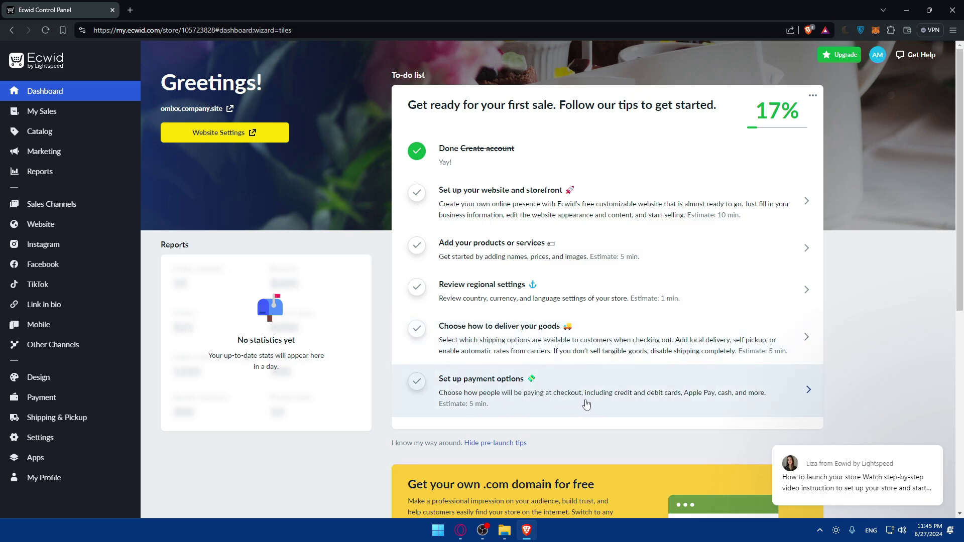
Check the setup progress percentage, the first-sale tips heading and the Reports statistics on the dashboard.
{"action": "left_click_drag", "start_coordinate": [749, 111], "coordinate": [807, 117]}
{"action": "left_click", "coordinate": [789, 116]}
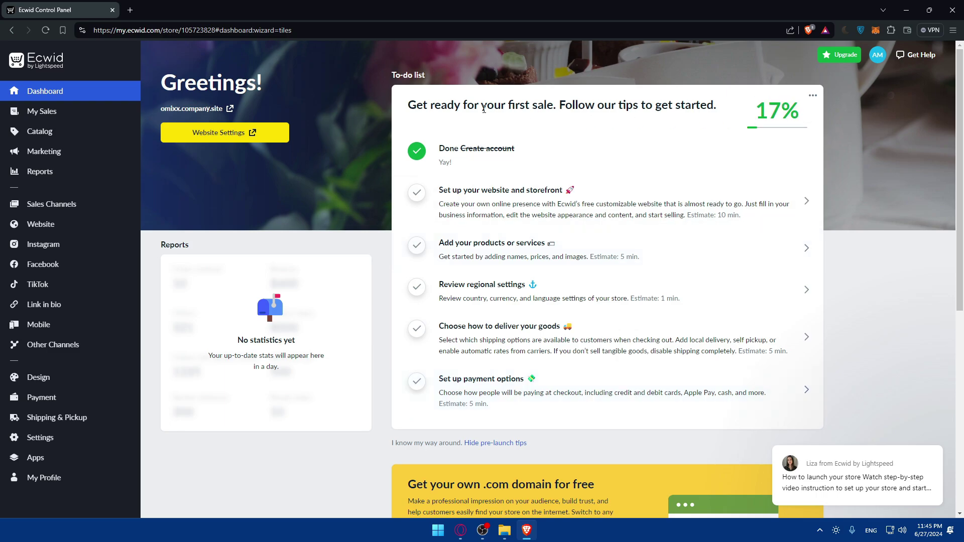
{"action": "left_click_drag", "start_coordinate": [484, 109], "coordinate": [631, 107]}
{"action": "left_click", "coordinate": [630, 107]}
{"action": "triple_click", "coordinate": [292, 343]}
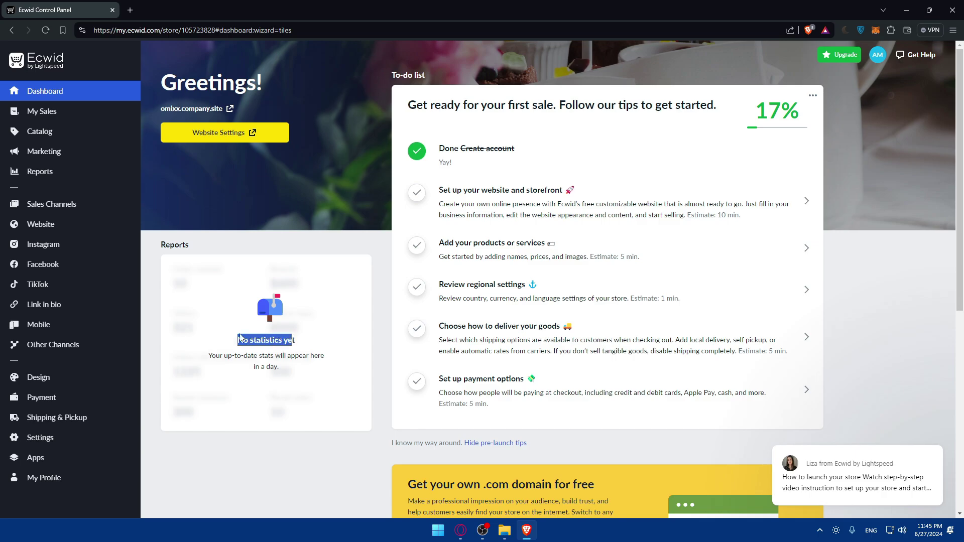
{"action": "left_click", "coordinate": [290, 301]}
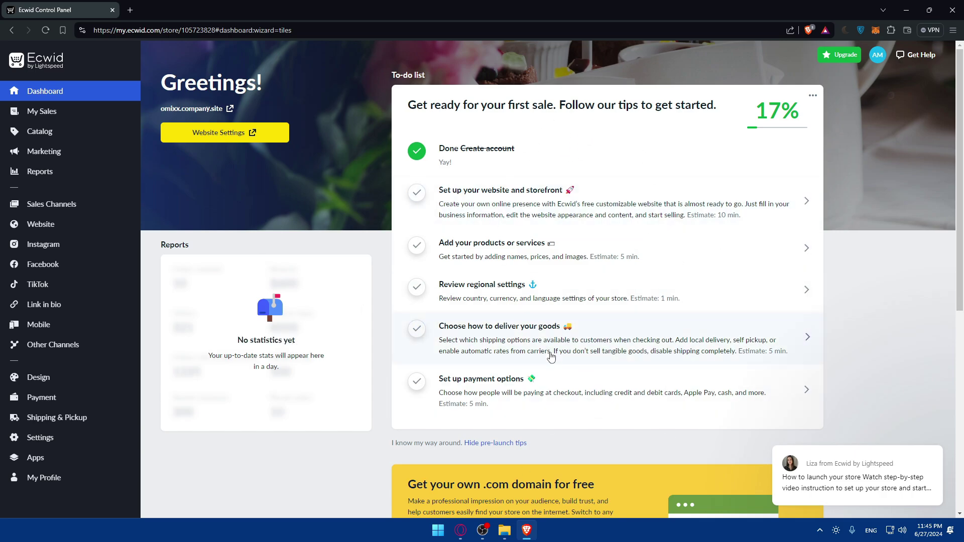
Look over the free .com domain offer below the dashboard's to-do list.
{"action": "scroll", "coordinate": [606, 267], "scroll_direction": "down", "scroll_amount": 3}
{"action": "scroll", "coordinate": [604, 263], "scroll_direction": "down", "scroll_amount": 3}
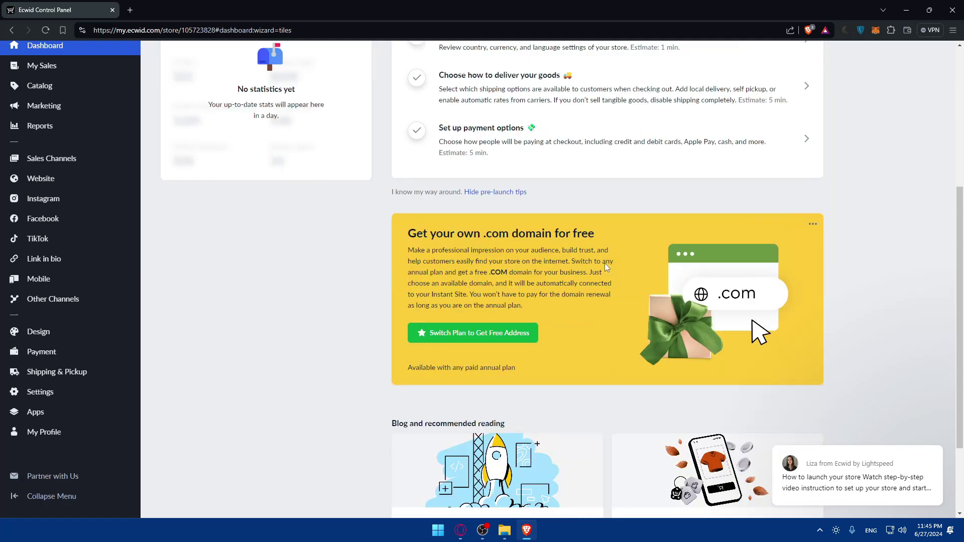
{"action": "scroll", "coordinate": [604, 263], "scroll_direction": "up", "scroll_amount": 6}
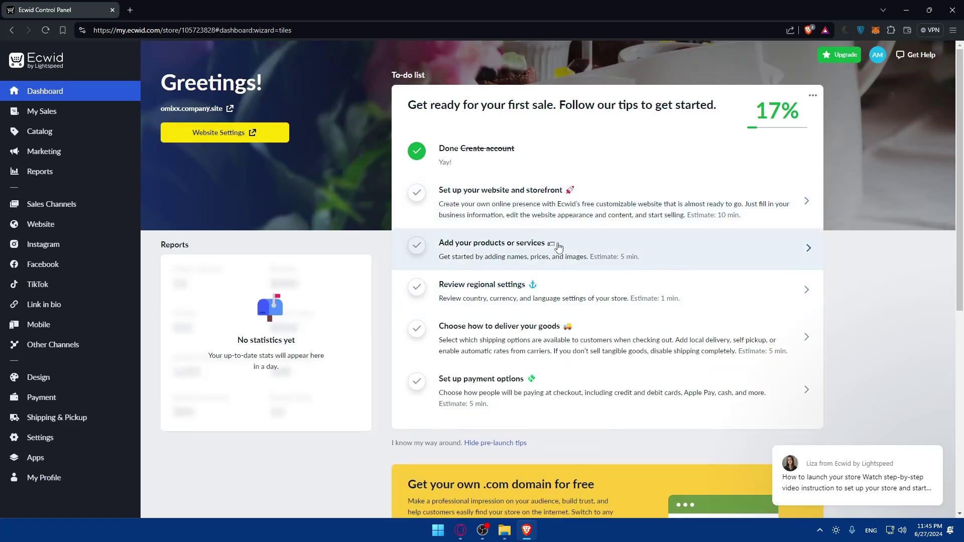
Open the store's website editor from the dashboard greeting area and bring up its template gallery.
{"action": "left_click", "coordinate": [225, 109]}
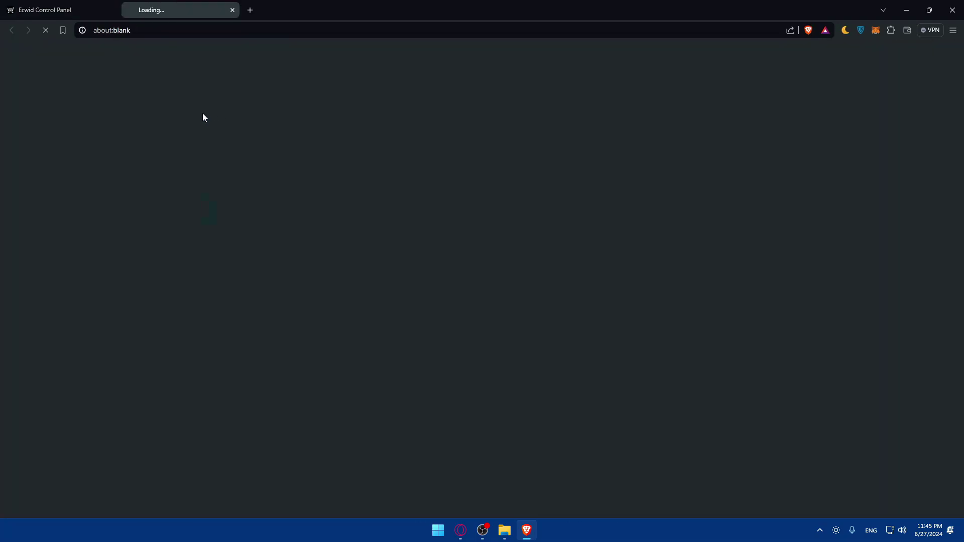
{"action": "left_click", "coordinate": [73, 4]}
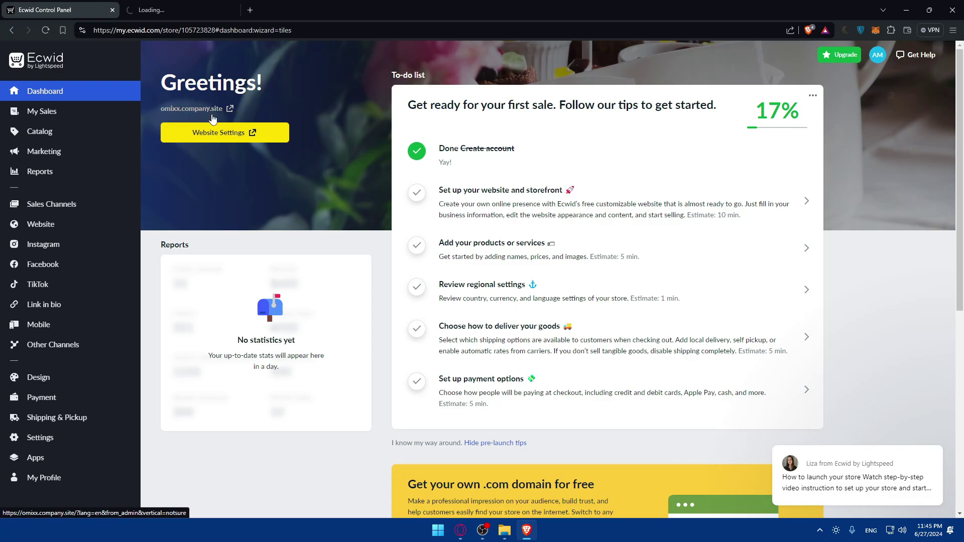
{"action": "left_click", "coordinate": [199, 5]}
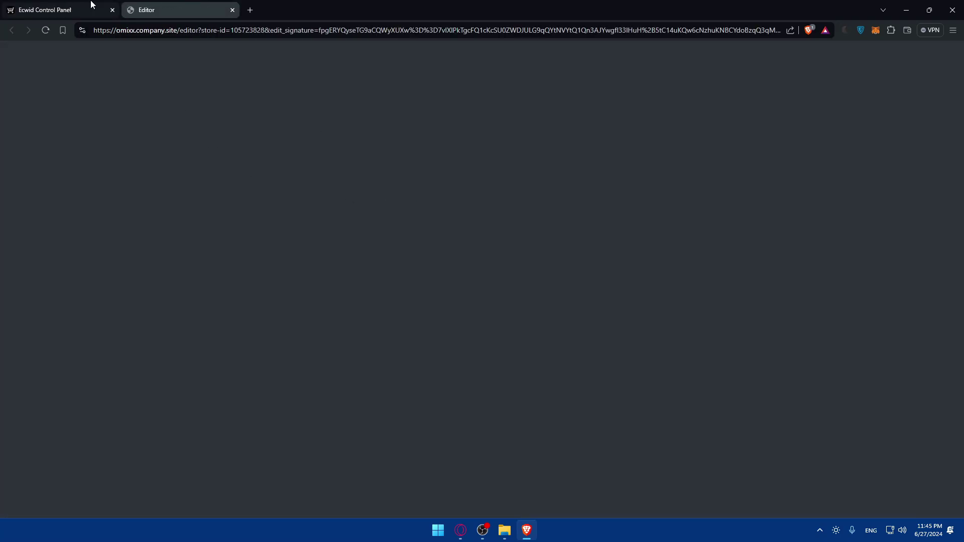
{"action": "left_click", "coordinate": [88, 9]}
{"action": "left_click", "coordinate": [165, 10]}
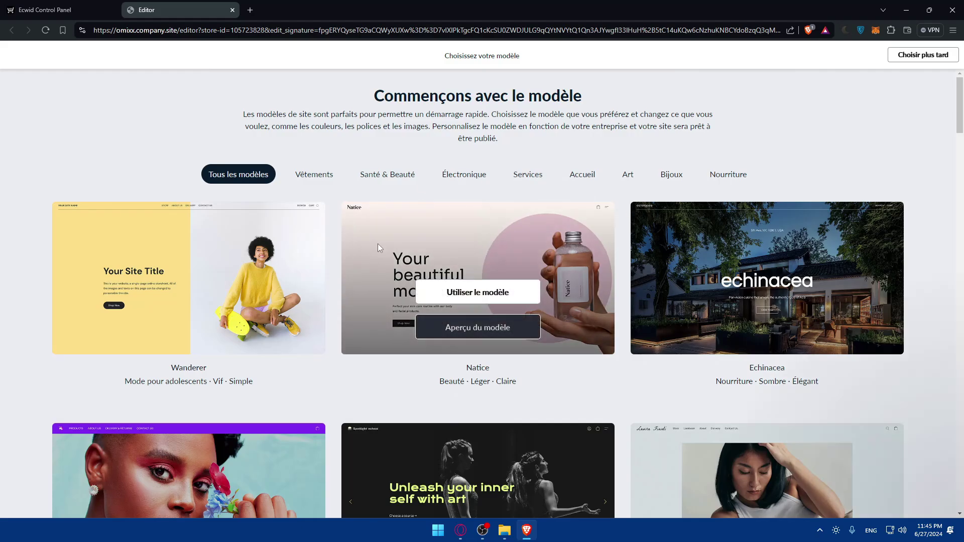
Browse the full gallery of website templates under "Tous les modèles", then close the editor.
{"action": "scroll", "coordinate": [321, 301], "scroll_direction": "down", "scroll_amount": 4}
{"action": "scroll", "coordinate": [495, 327], "scroll_direction": "up", "scroll_amount": 4}
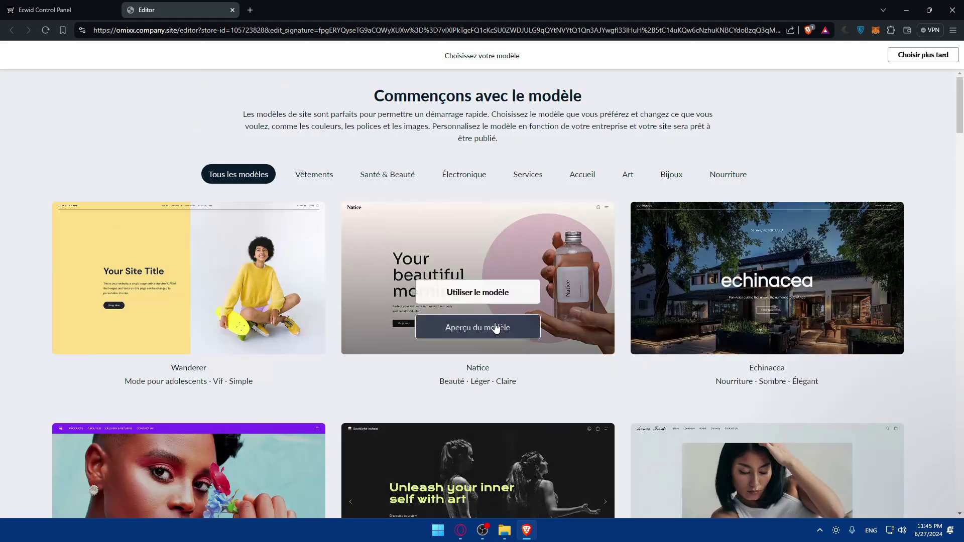
{"action": "scroll", "coordinate": [496, 327], "scroll_direction": "down", "scroll_amount": 20}
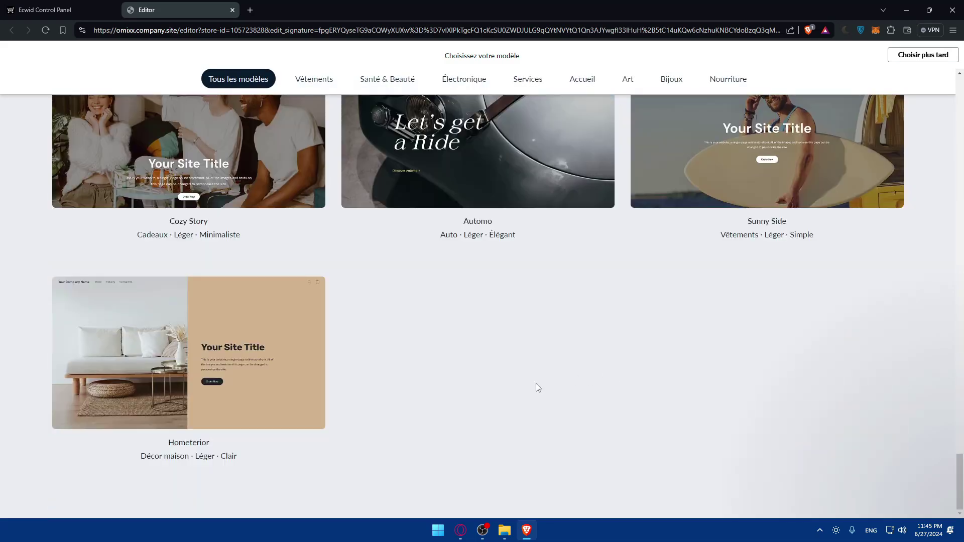
{"action": "scroll", "coordinate": [537, 385], "scroll_direction": "up", "scroll_amount": 20}
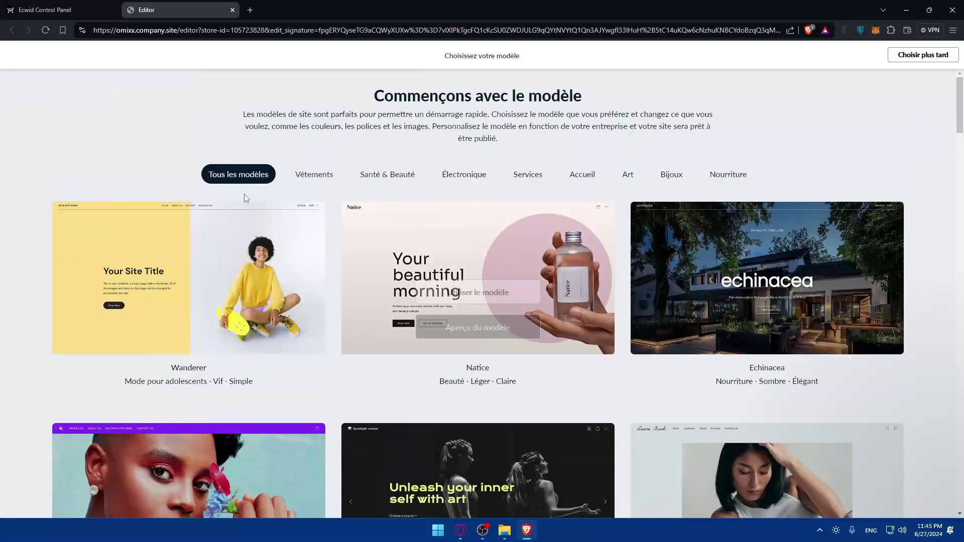
{"action": "scroll", "coordinate": [332, 279], "scroll_direction": "down", "scroll_amount": 8}
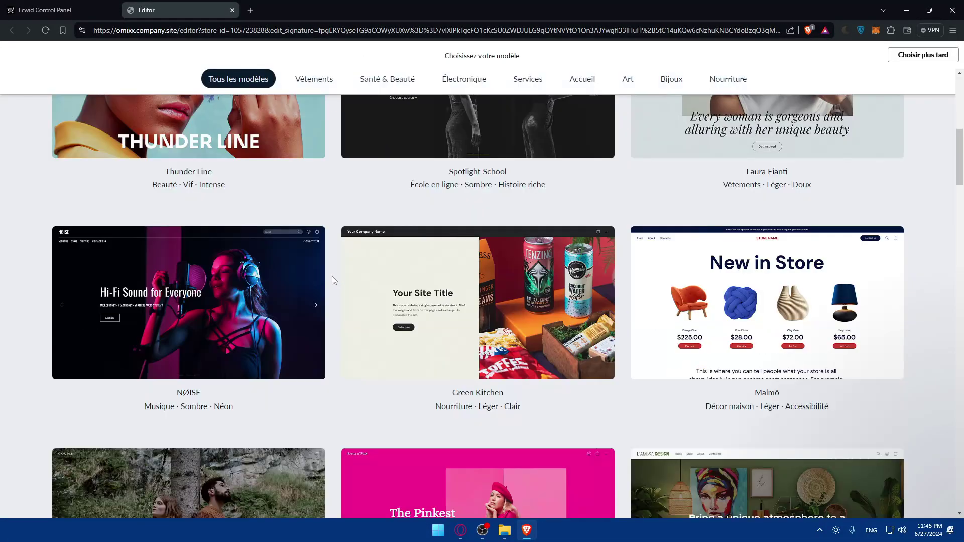
{"action": "scroll", "coordinate": [303, 321], "scroll_direction": "down", "scroll_amount": 5}
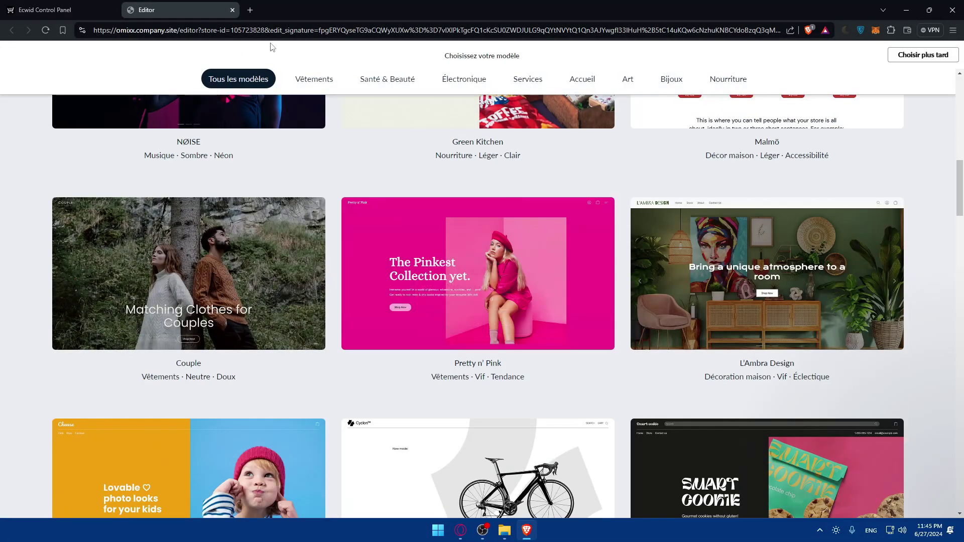
{"action": "left_click", "coordinate": [233, 10]}
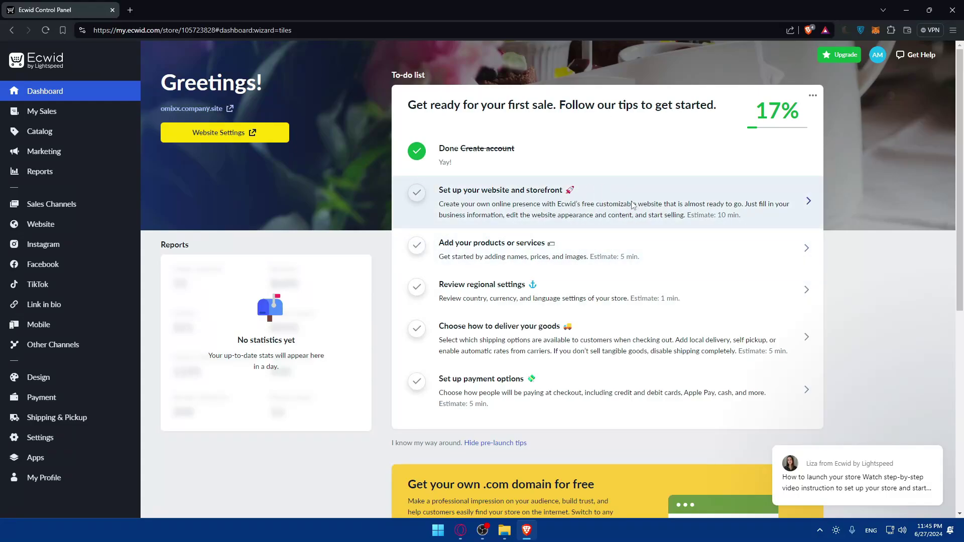
Open the "Set up your website and storefront" task, skim its template gallery and return to the dashboard.
{"action": "left_click", "coordinate": [571, 208]}
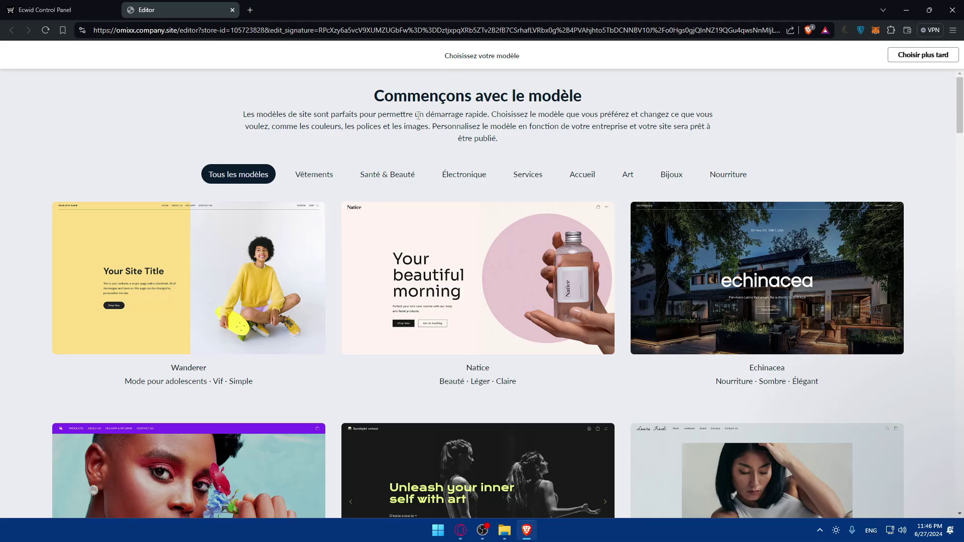
{"action": "scroll", "coordinate": [502, 251], "scroll_direction": "down", "scroll_amount": 15}
{"action": "scroll", "coordinate": [540, 134], "scroll_direction": "up", "scroll_amount": 15}
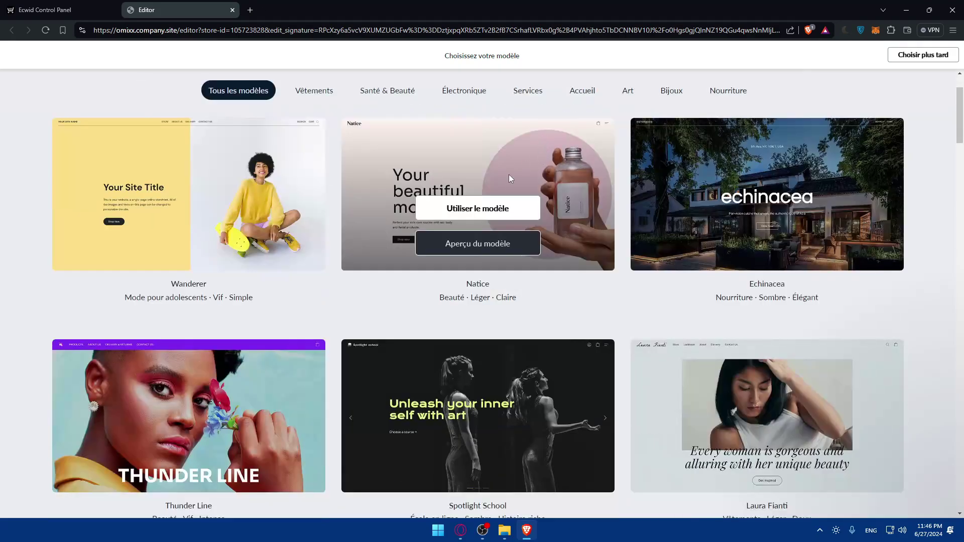
{"action": "left_click", "coordinate": [233, 10]}
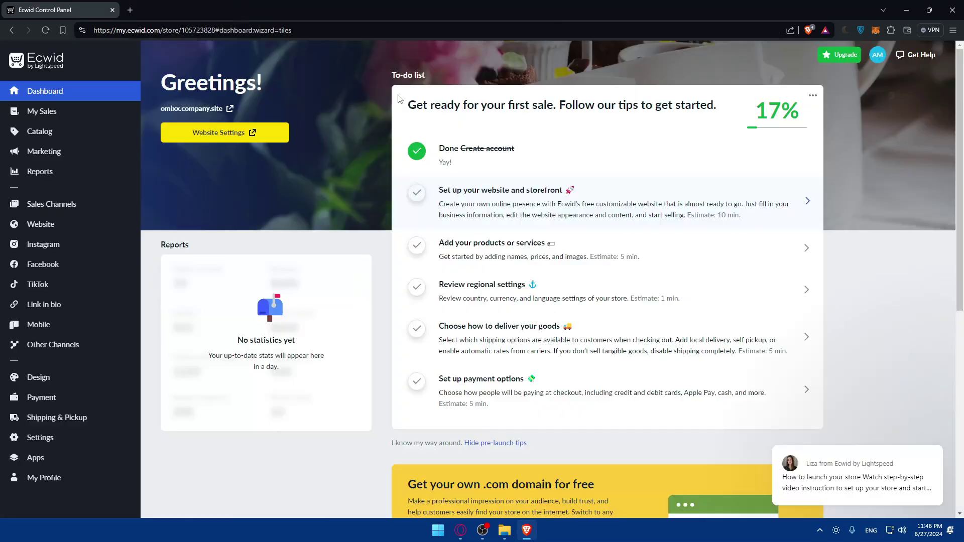